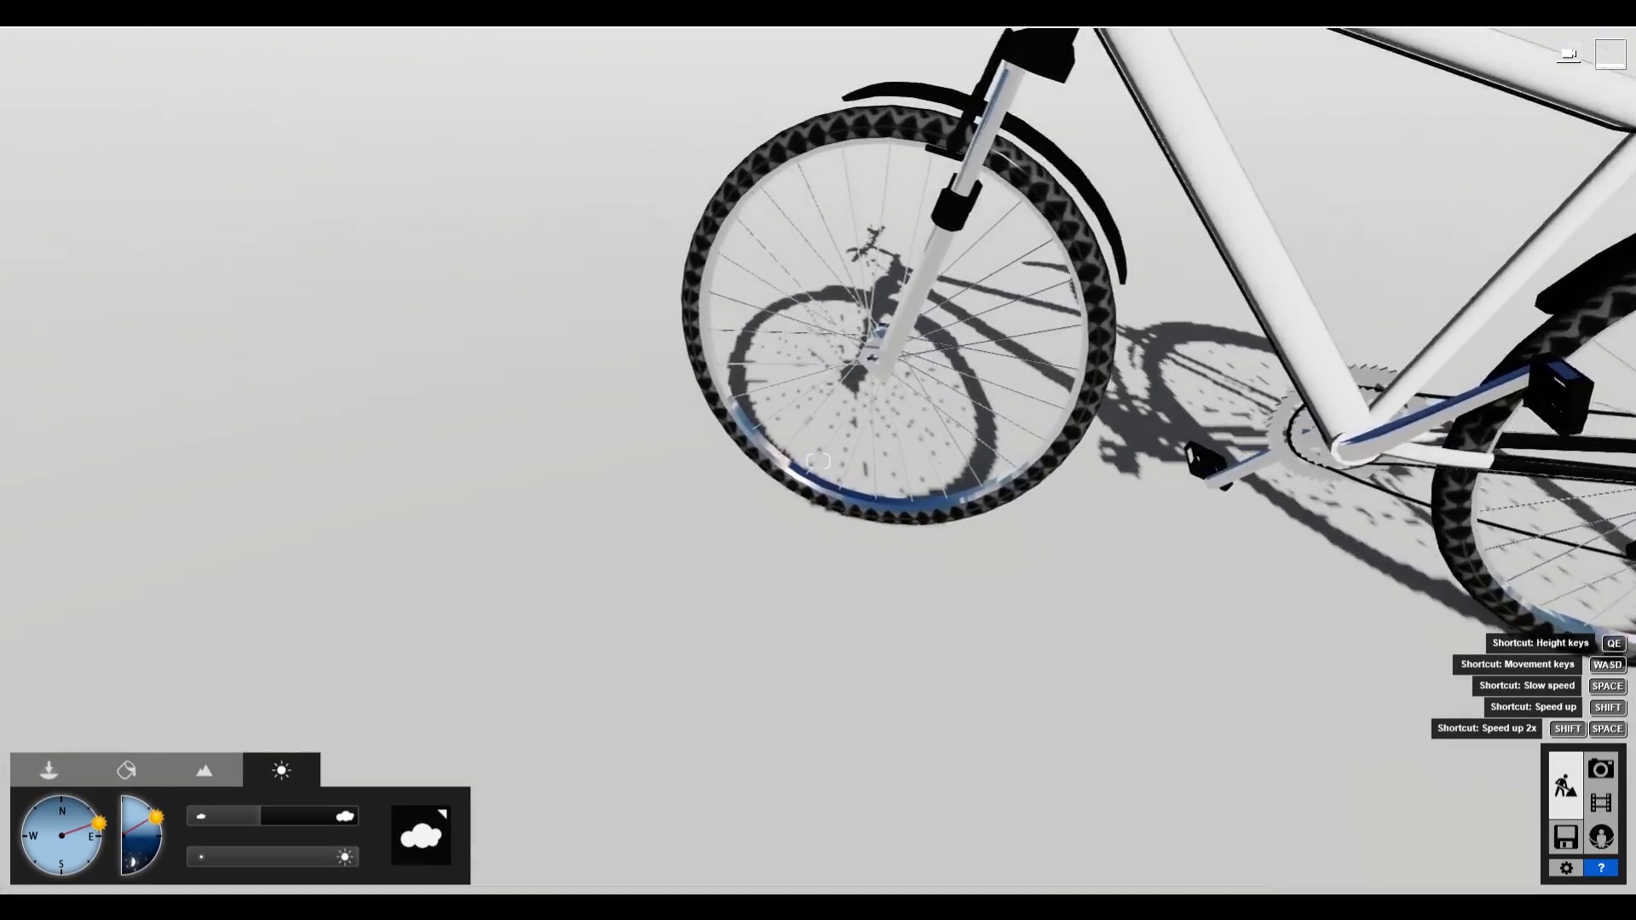
Step: Open the indoor object library, ready to place an object near the bicycle
key(a)
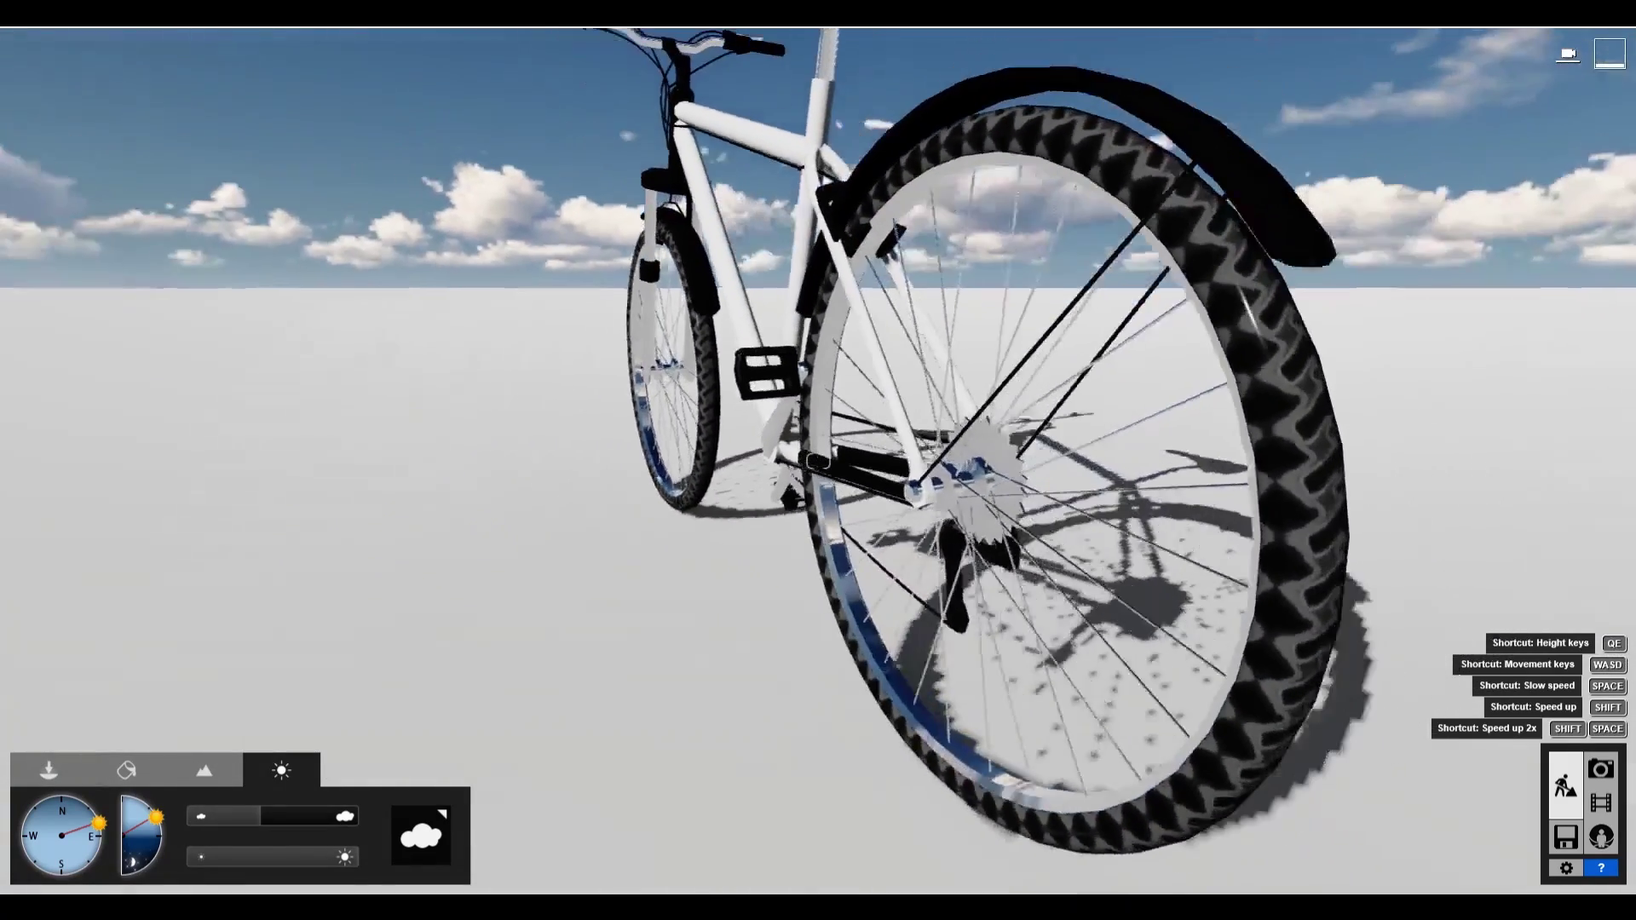
click(44, 774)
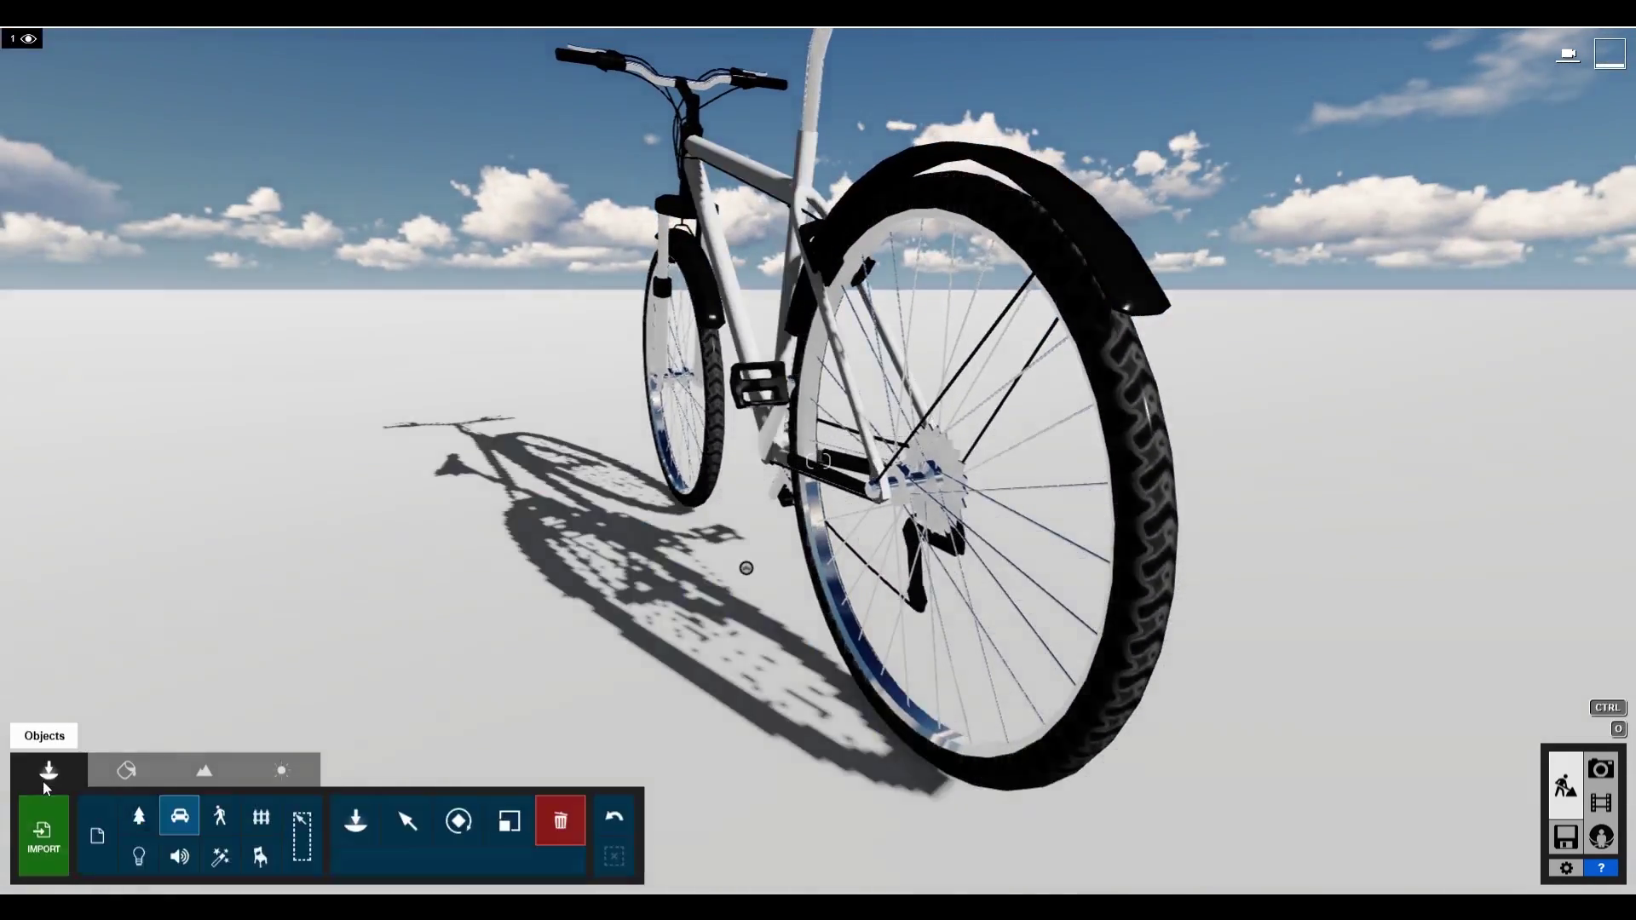
click(261, 857)
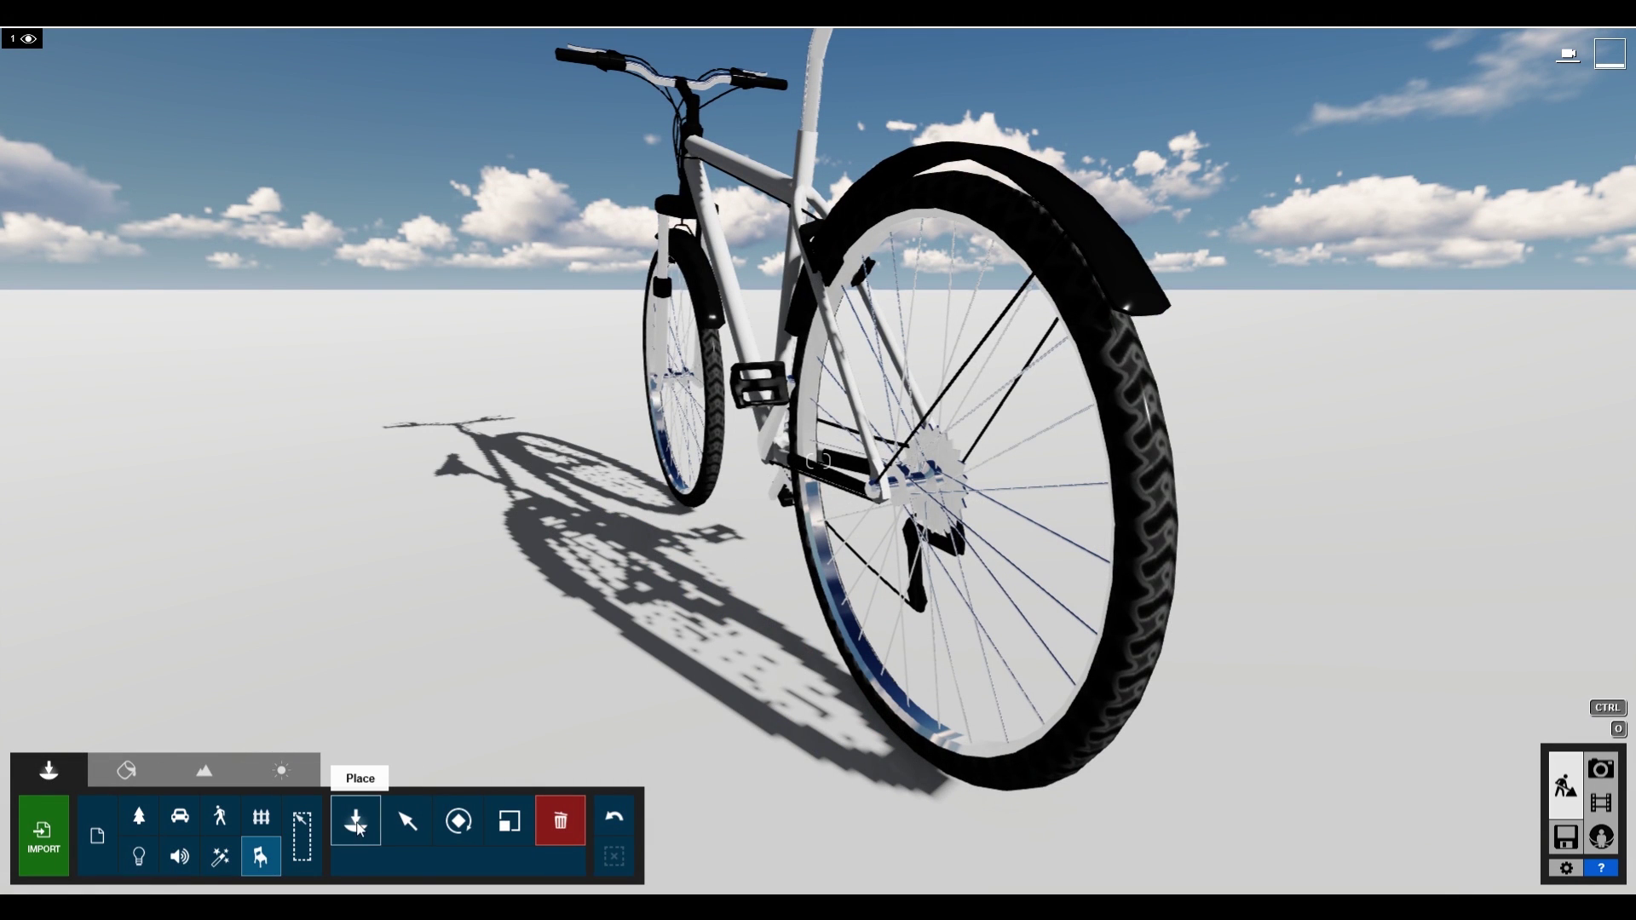
click(357, 825)
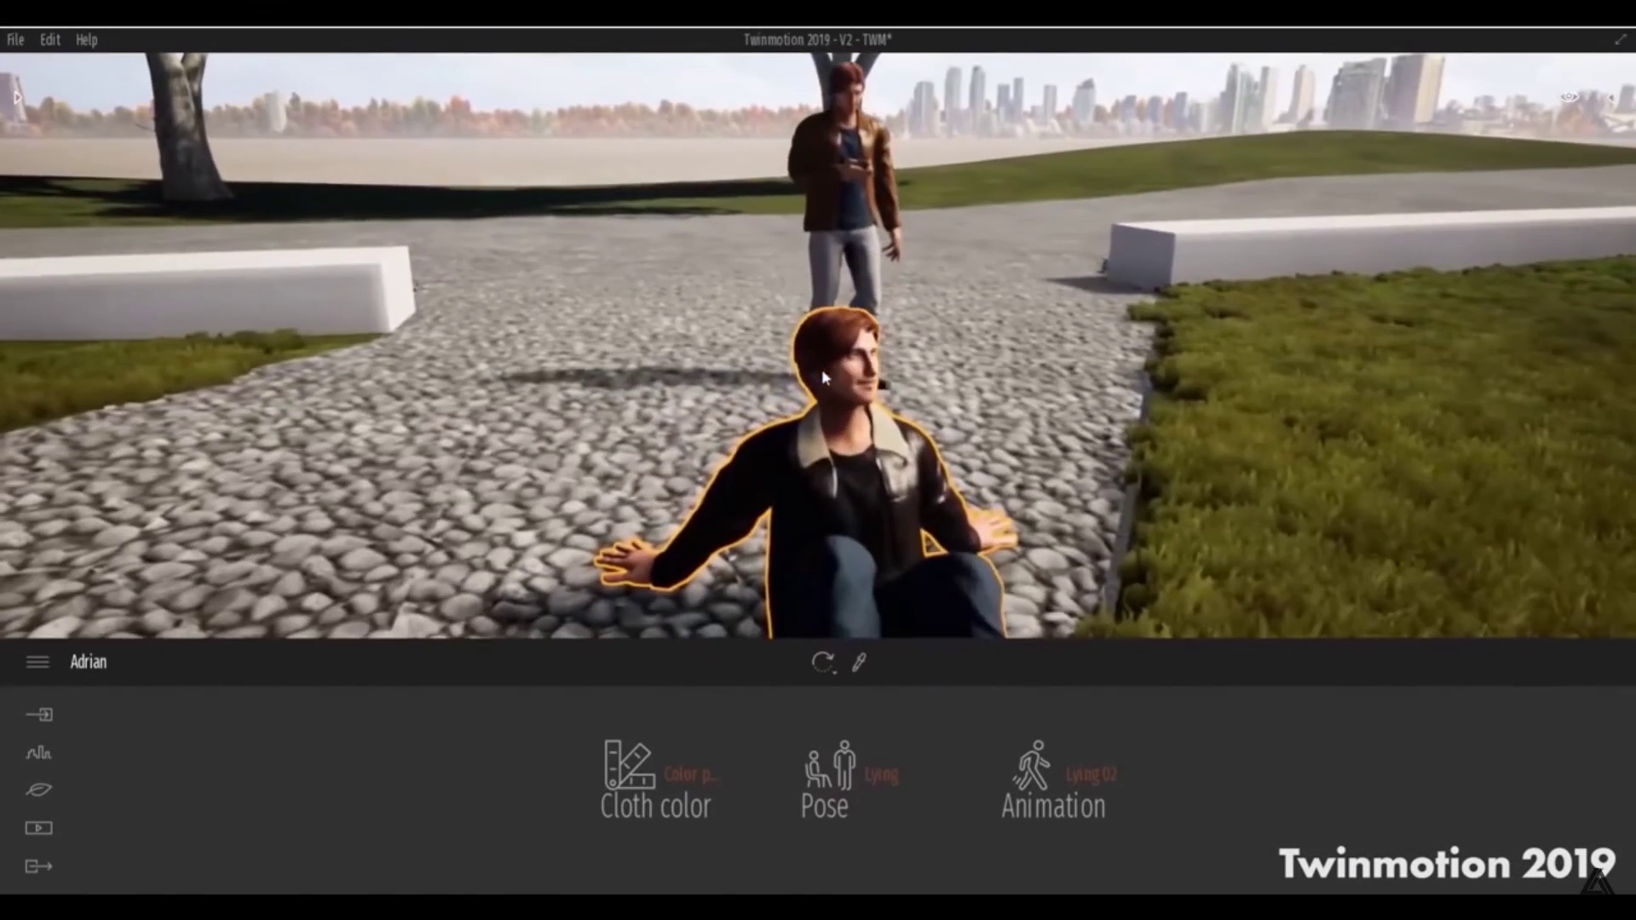
Step: In Twinmotion, change the selected seated character's pose to Worker, followed by Special
click(878, 772)
click(852, 701)
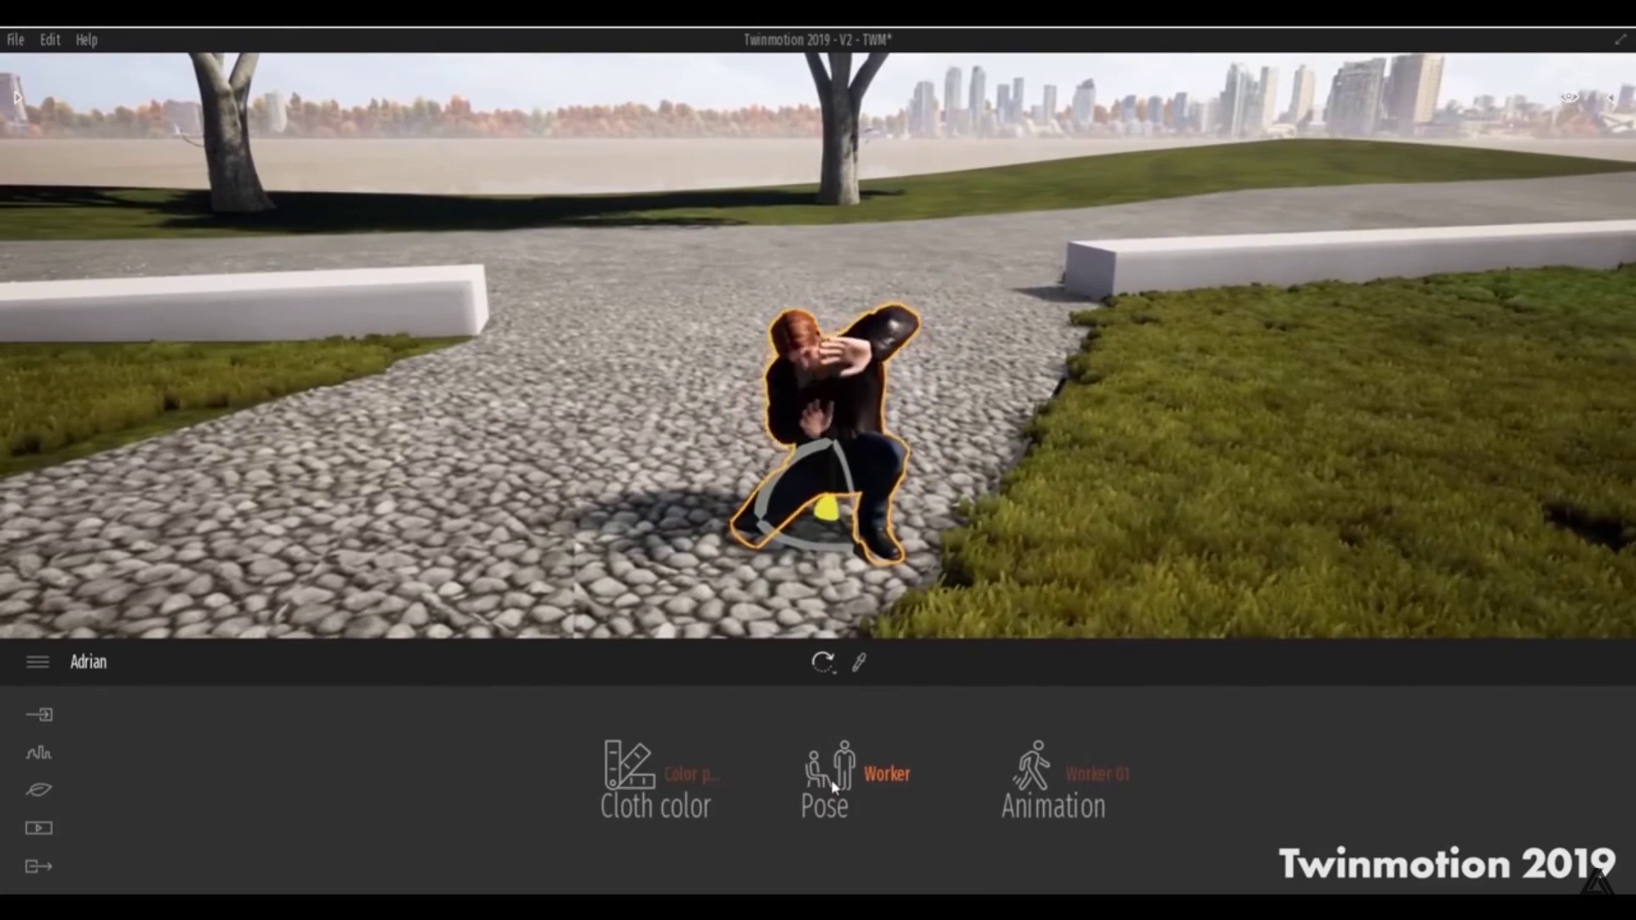
click(831, 779)
click(855, 681)
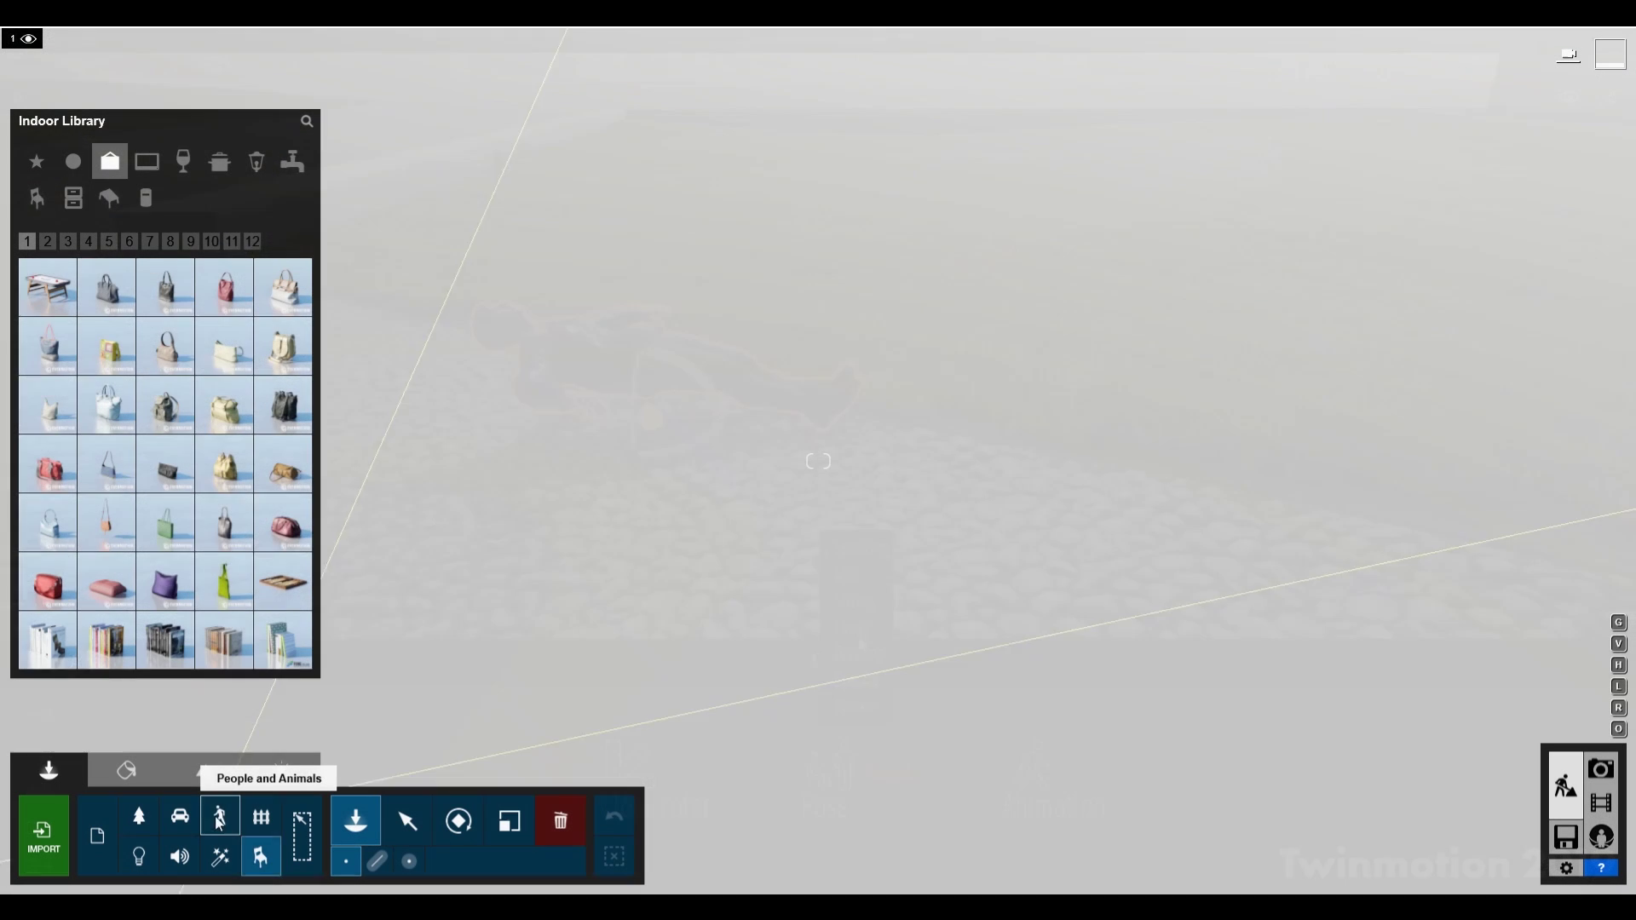
Step: Switch to Lumion and place the standing Man African 0004 Idle character on the ground
click(220, 817)
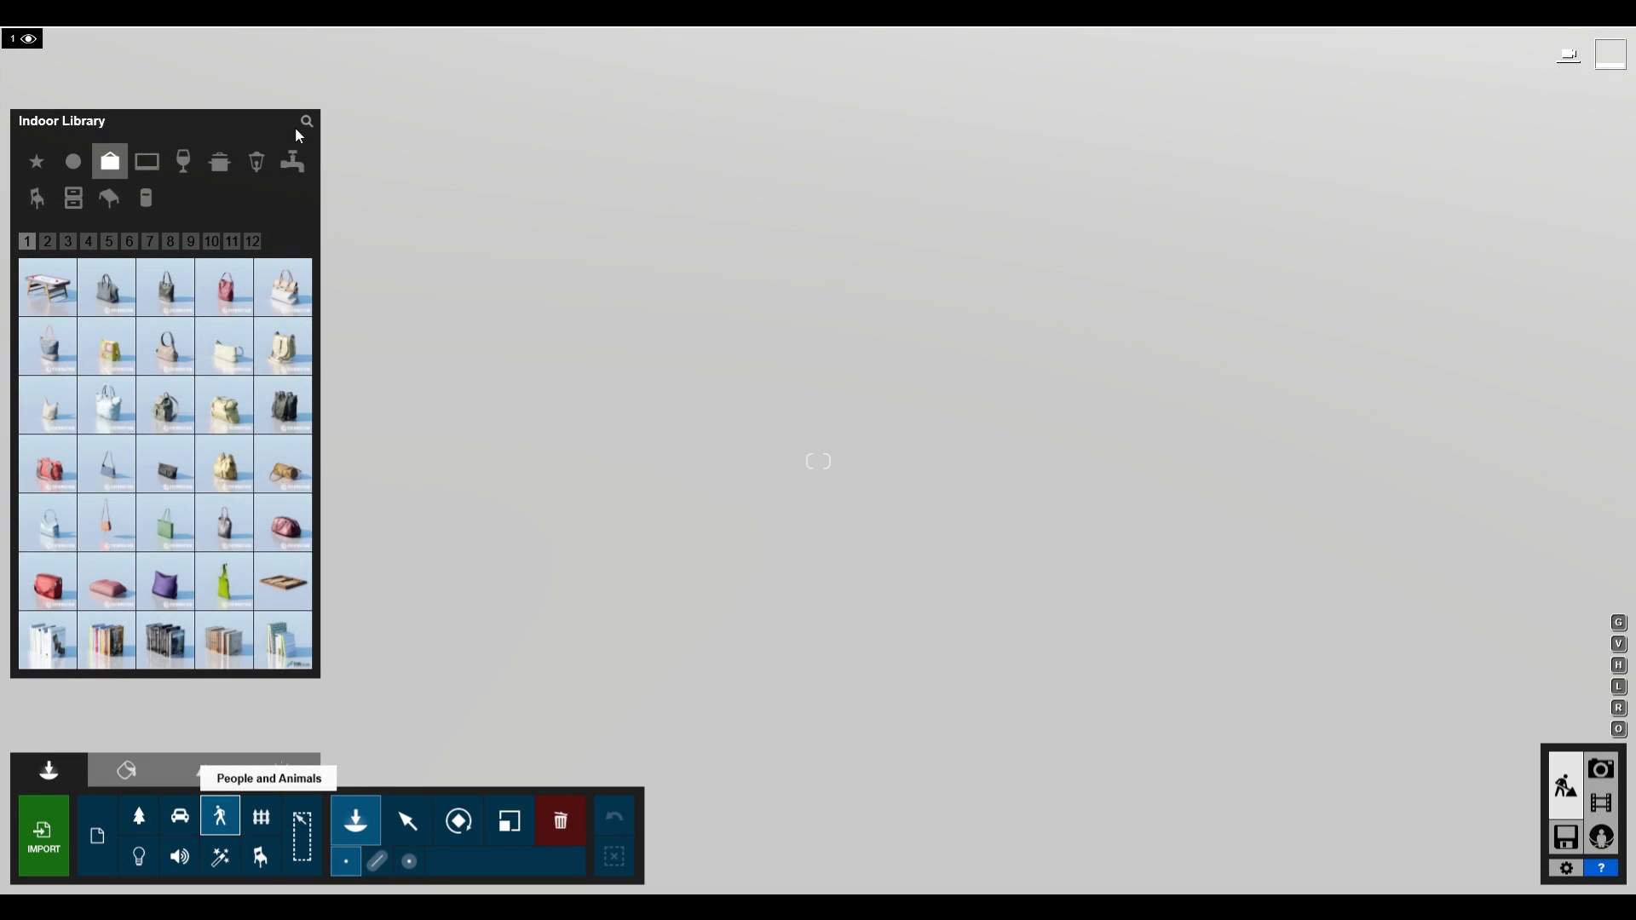
mouse_move(152, 298)
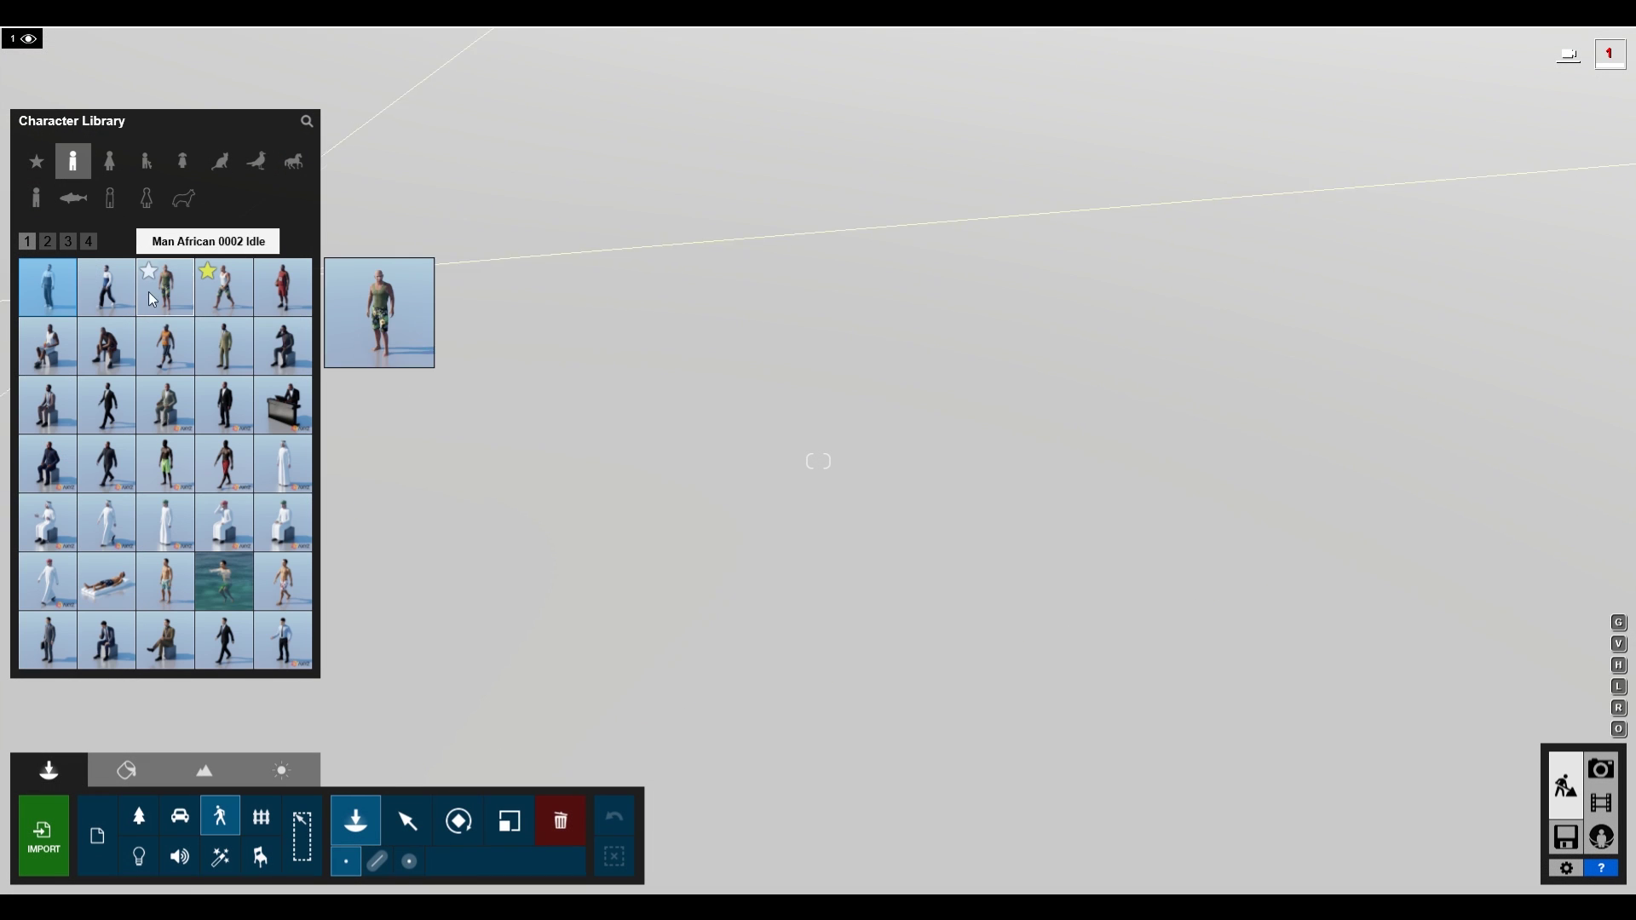
click(224, 358)
click(503, 341)
click(678, 670)
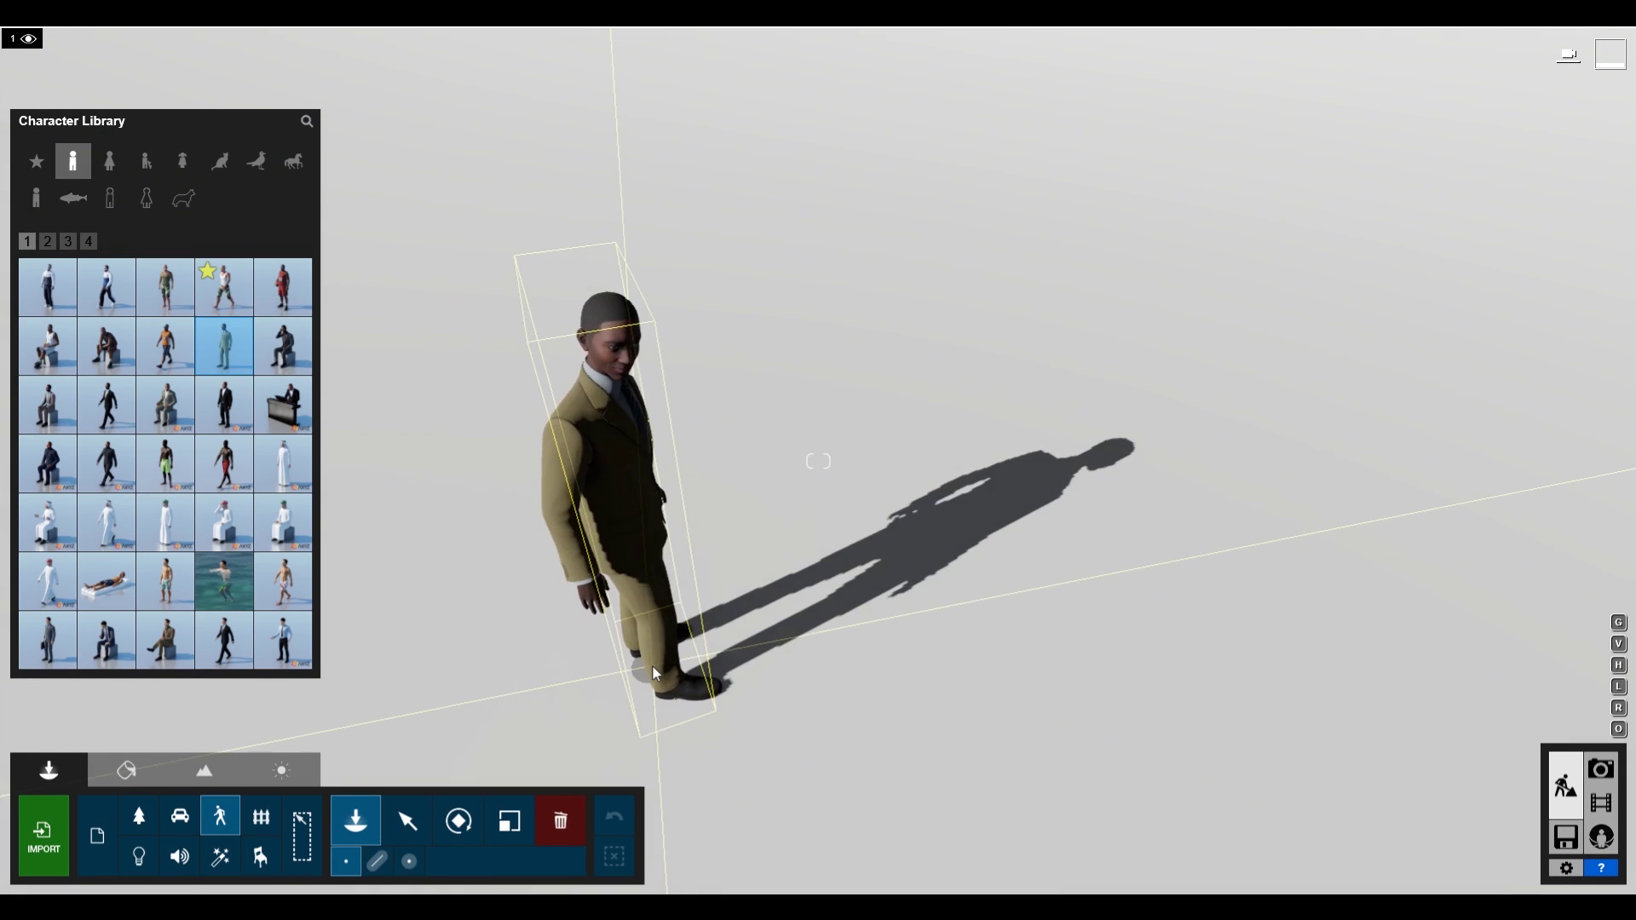
Step: Place the Man African 0004 Phone character beside the standing man and raise him to sitting height
click(283, 365)
click(823, 569)
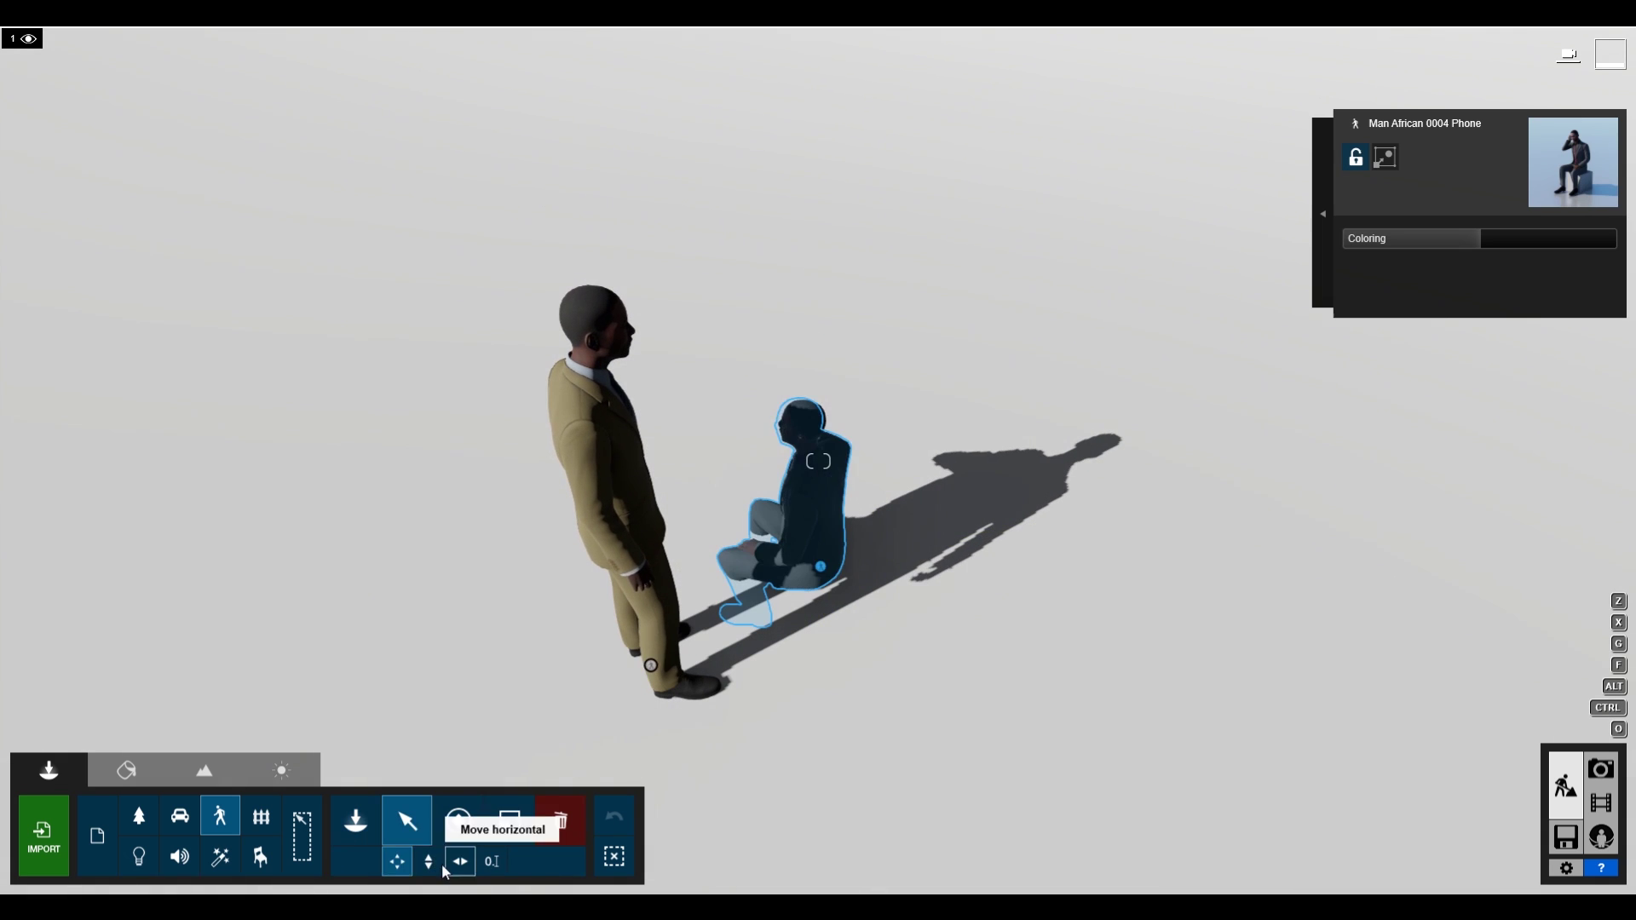
drag(823, 571, 831, 535)
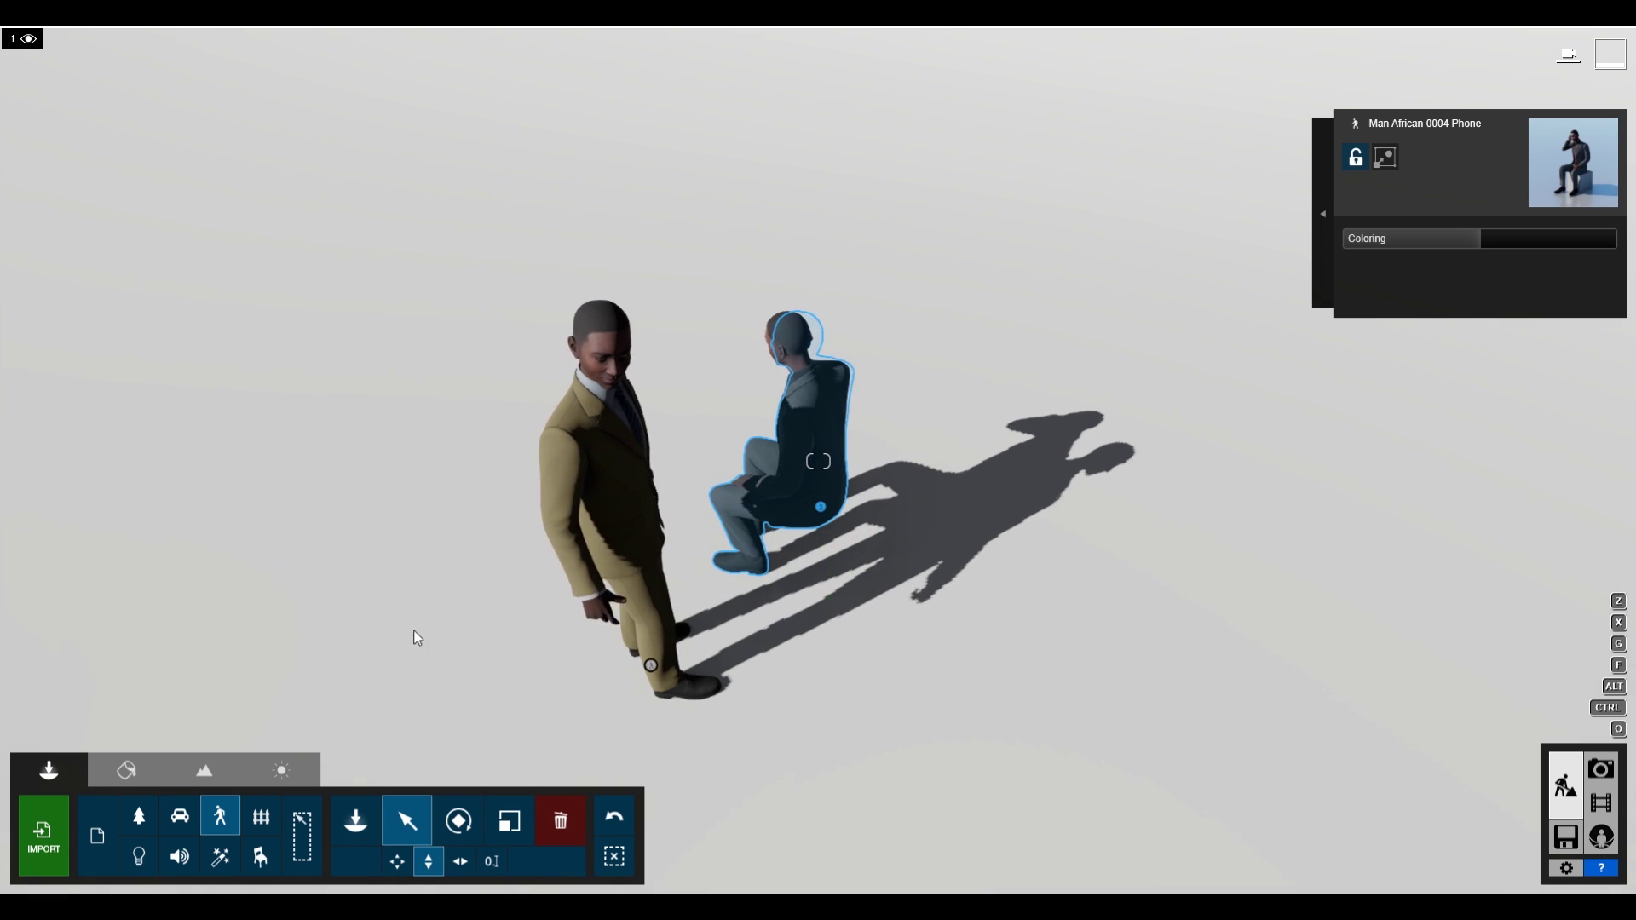
Step: Add the Man African 0004 Seated character next to the phone character and raise him to sitting height
click(356, 820)
click(47, 404)
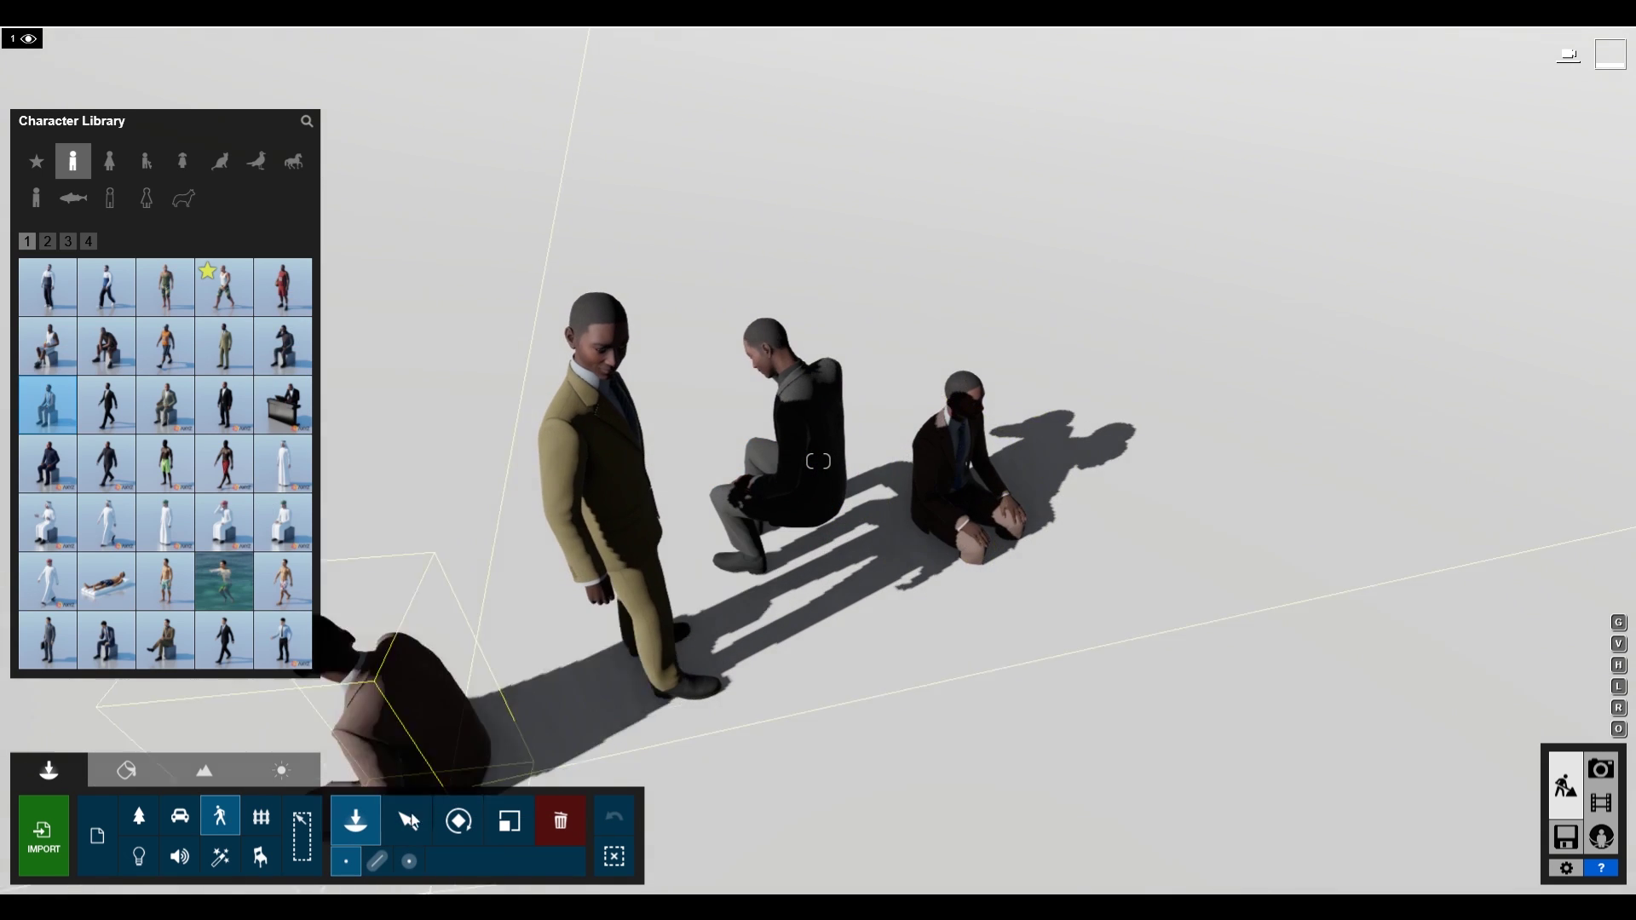
click(938, 495)
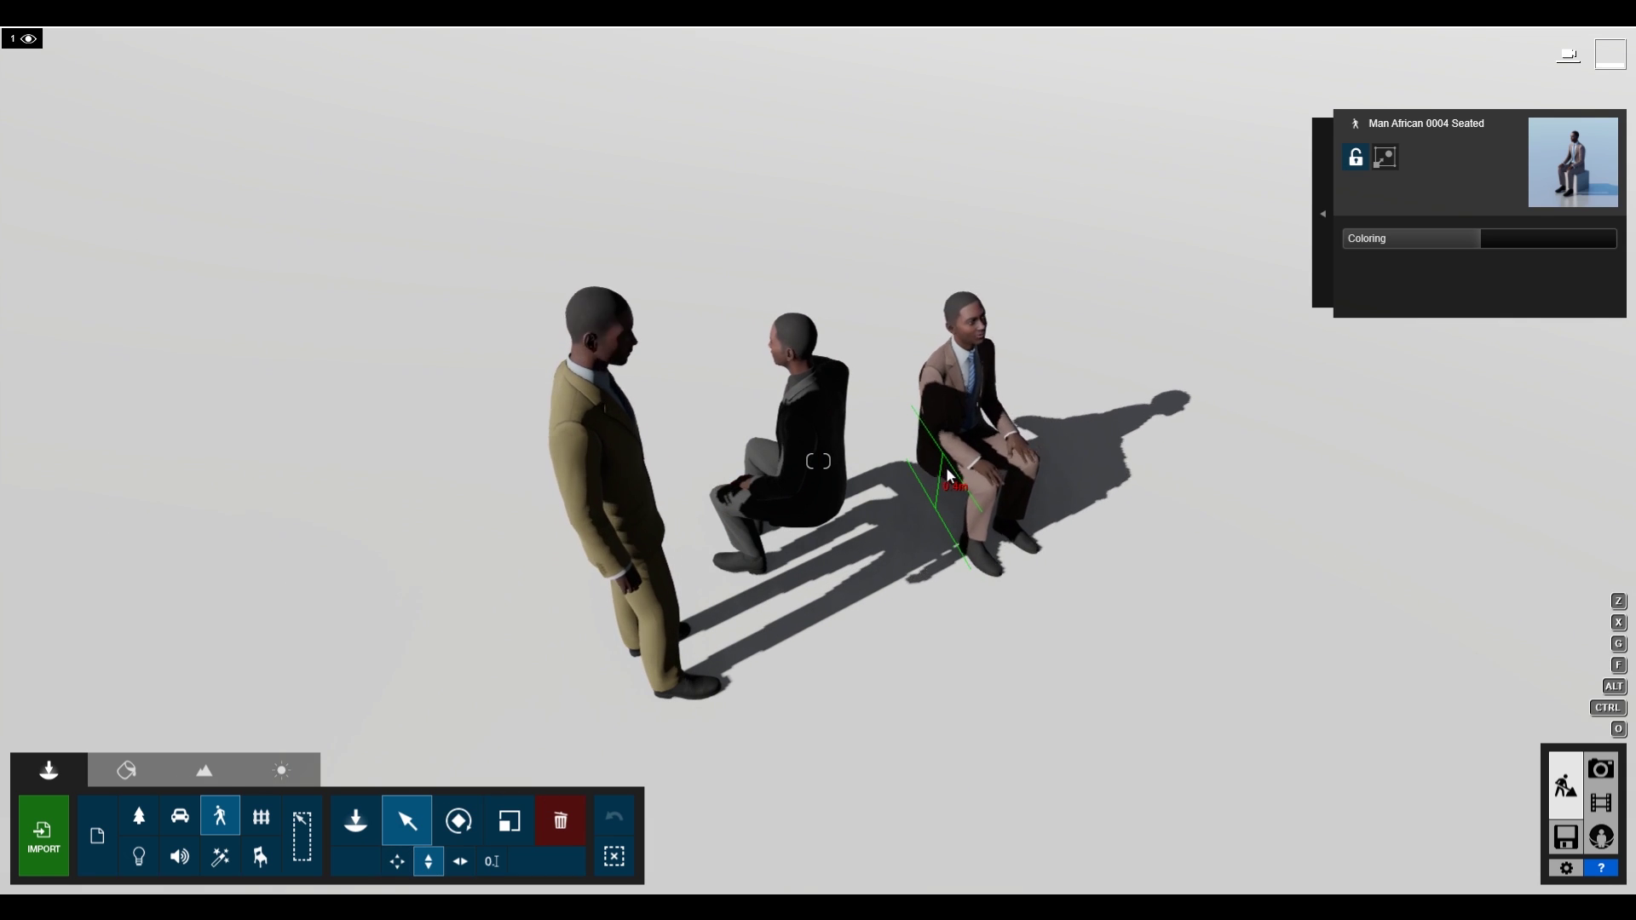
Step: Place the walking man in the dark suit beyond the seated characters
click(356, 821)
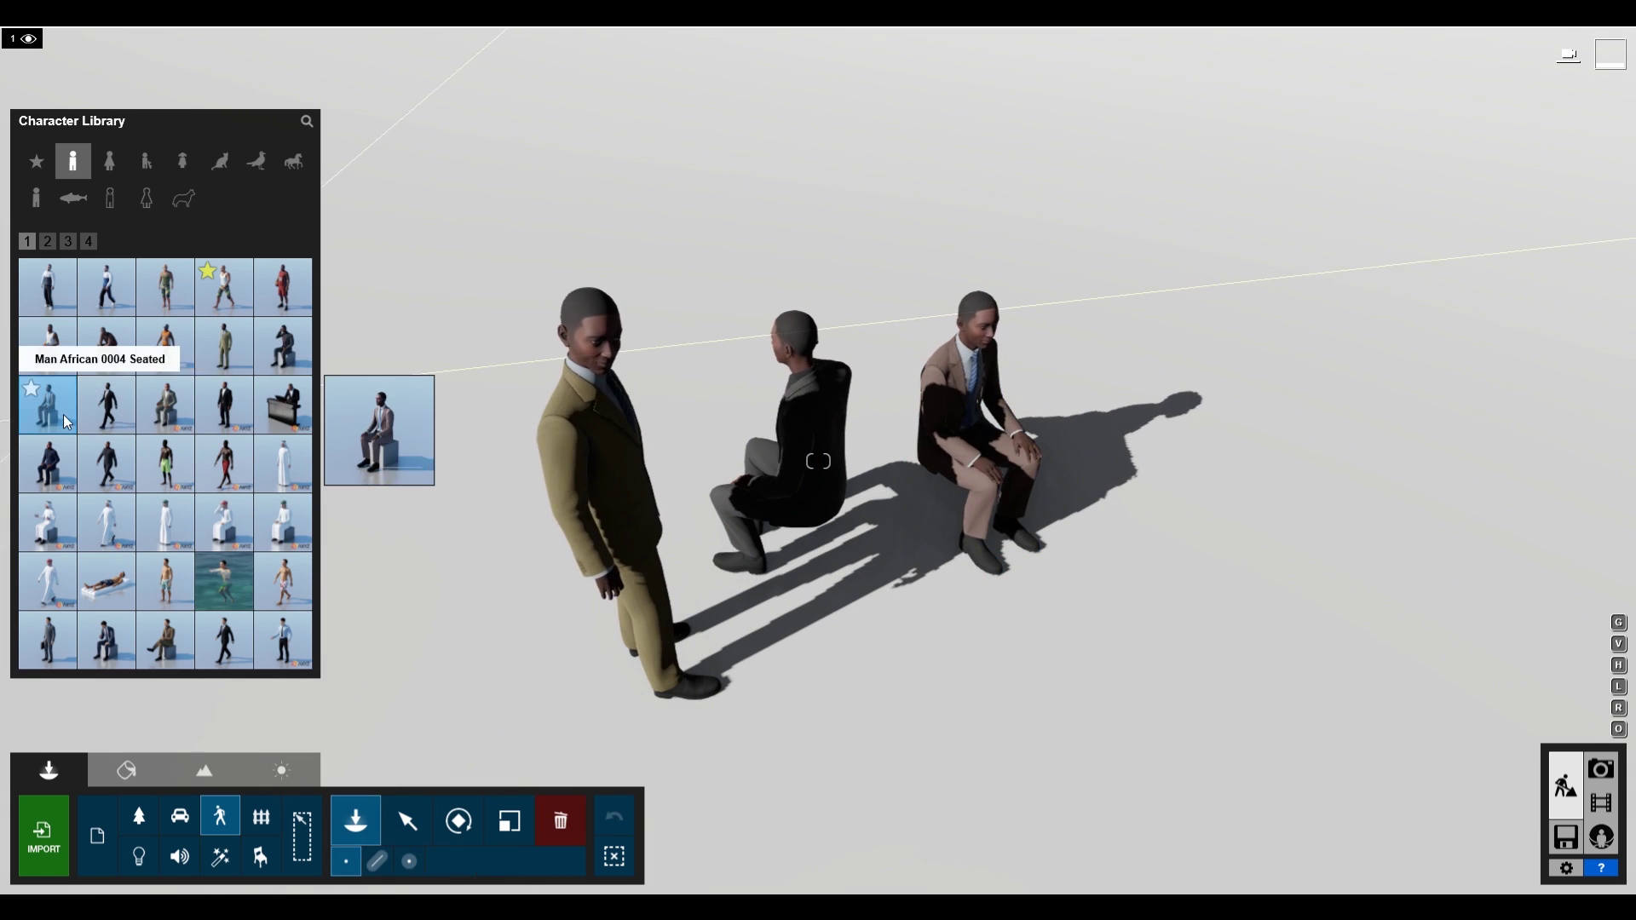
click(106, 404)
click(1227, 516)
Step: Rotate the phone character and the standing man in the tan suit to face forward
click(455, 826)
drag(823, 508, 840, 569)
mouse_move(650, 667)
mouse_down()
mouse_move(612, 680)
mouse_move(673, 686)
mouse_up()
Step: Adjust the sun's height in the character scene, and open the render options for the interior photo
click(282, 771)
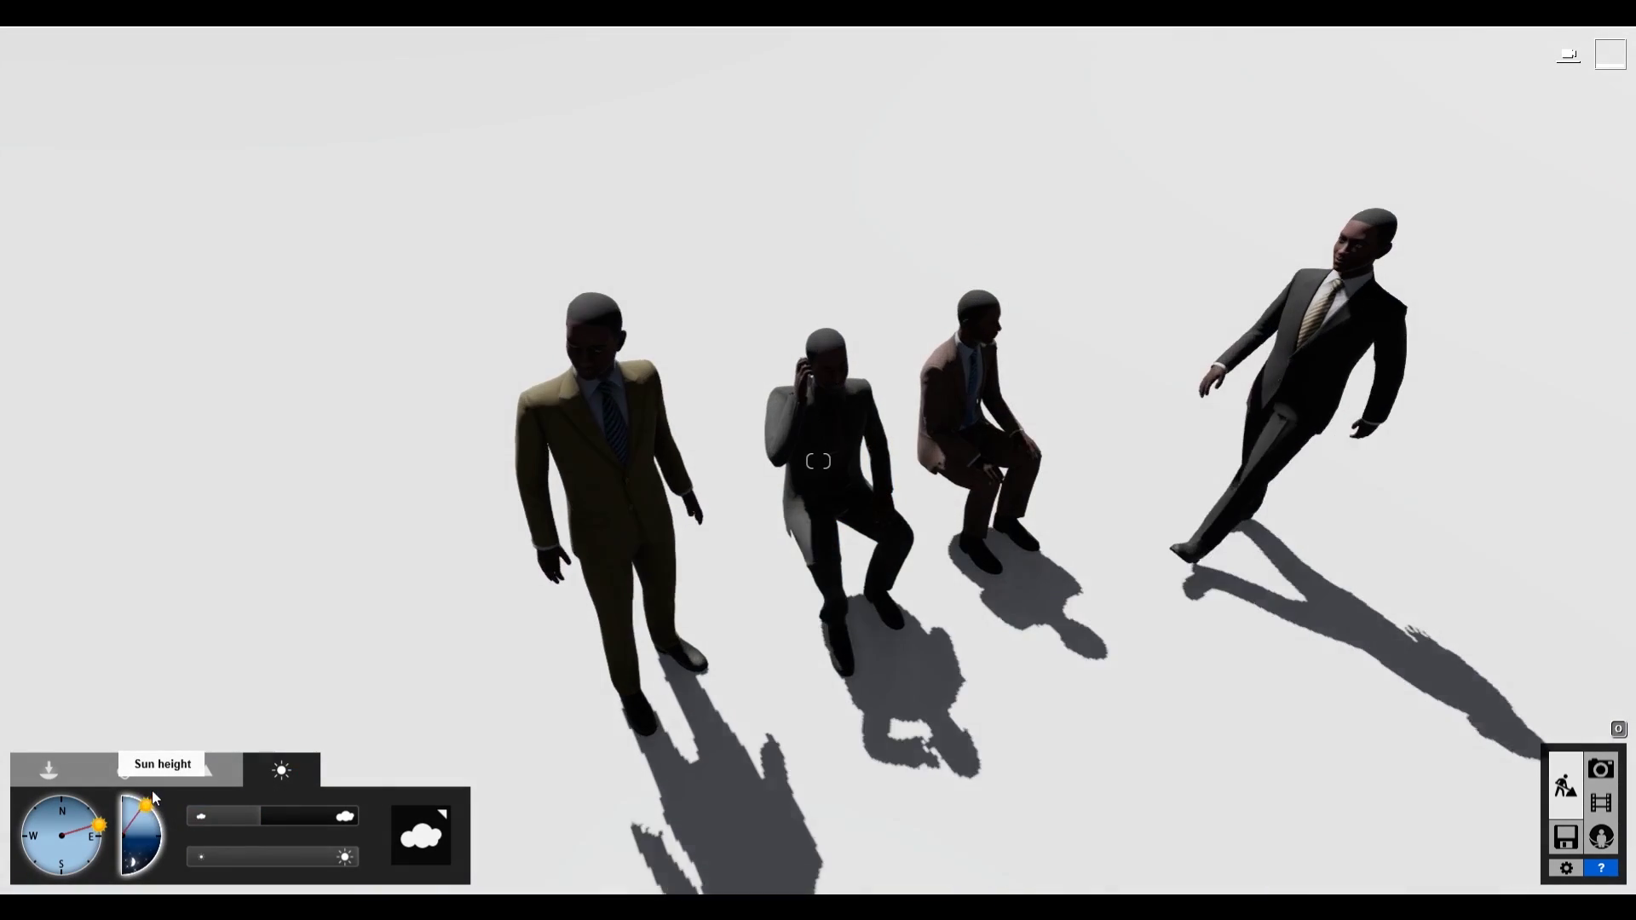
drag(155, 798, 171, 780)
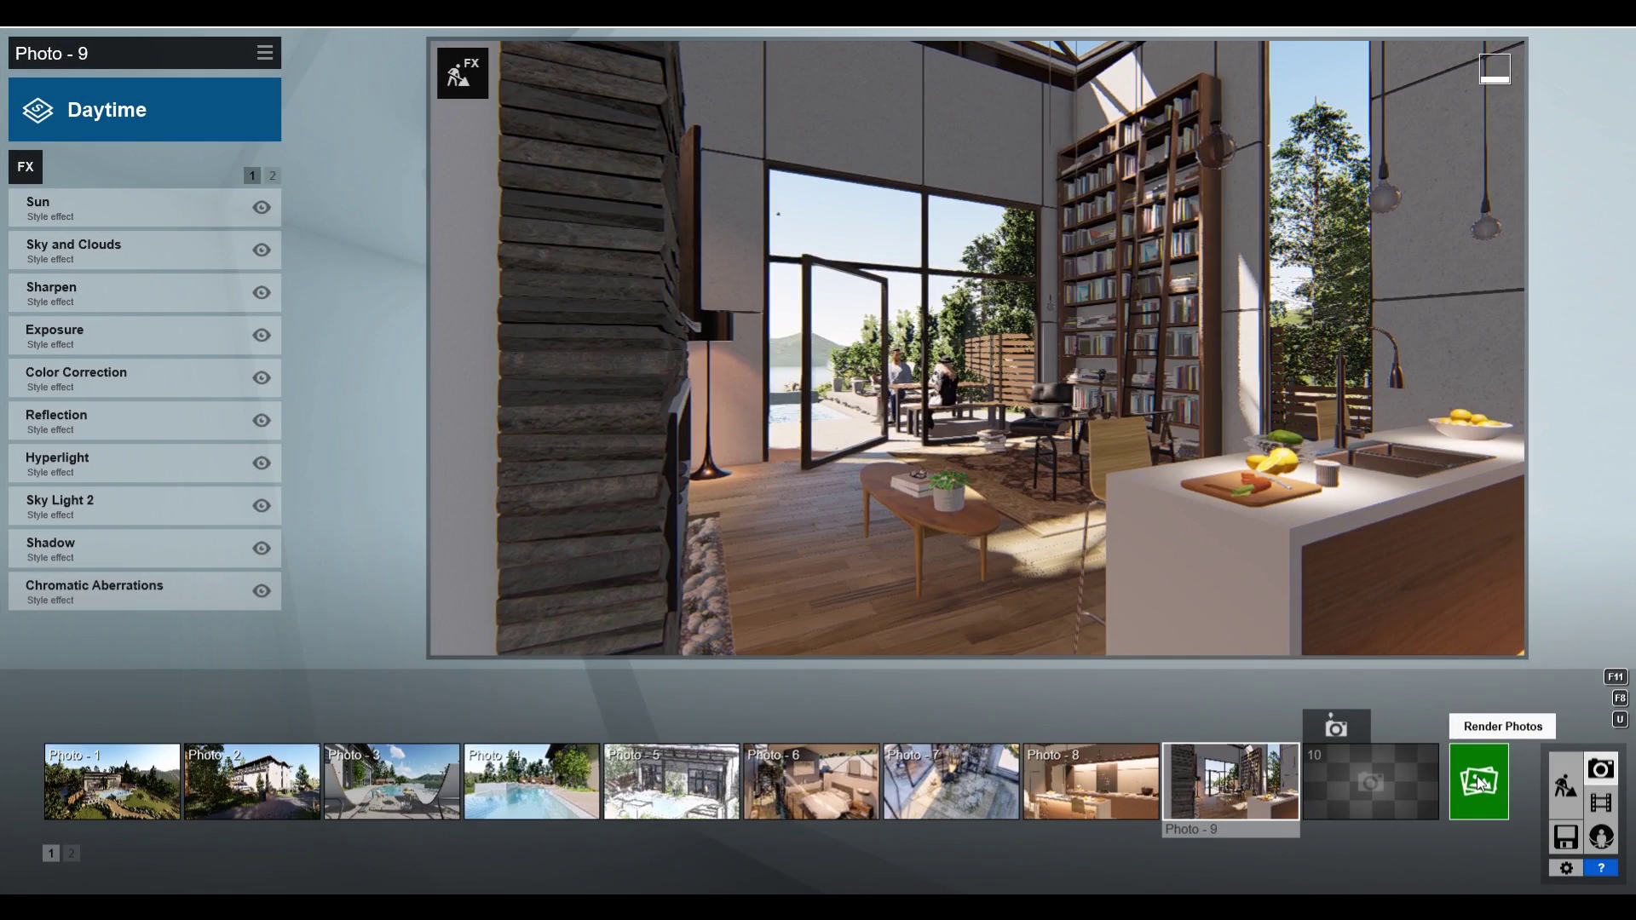
click(1479, 780)
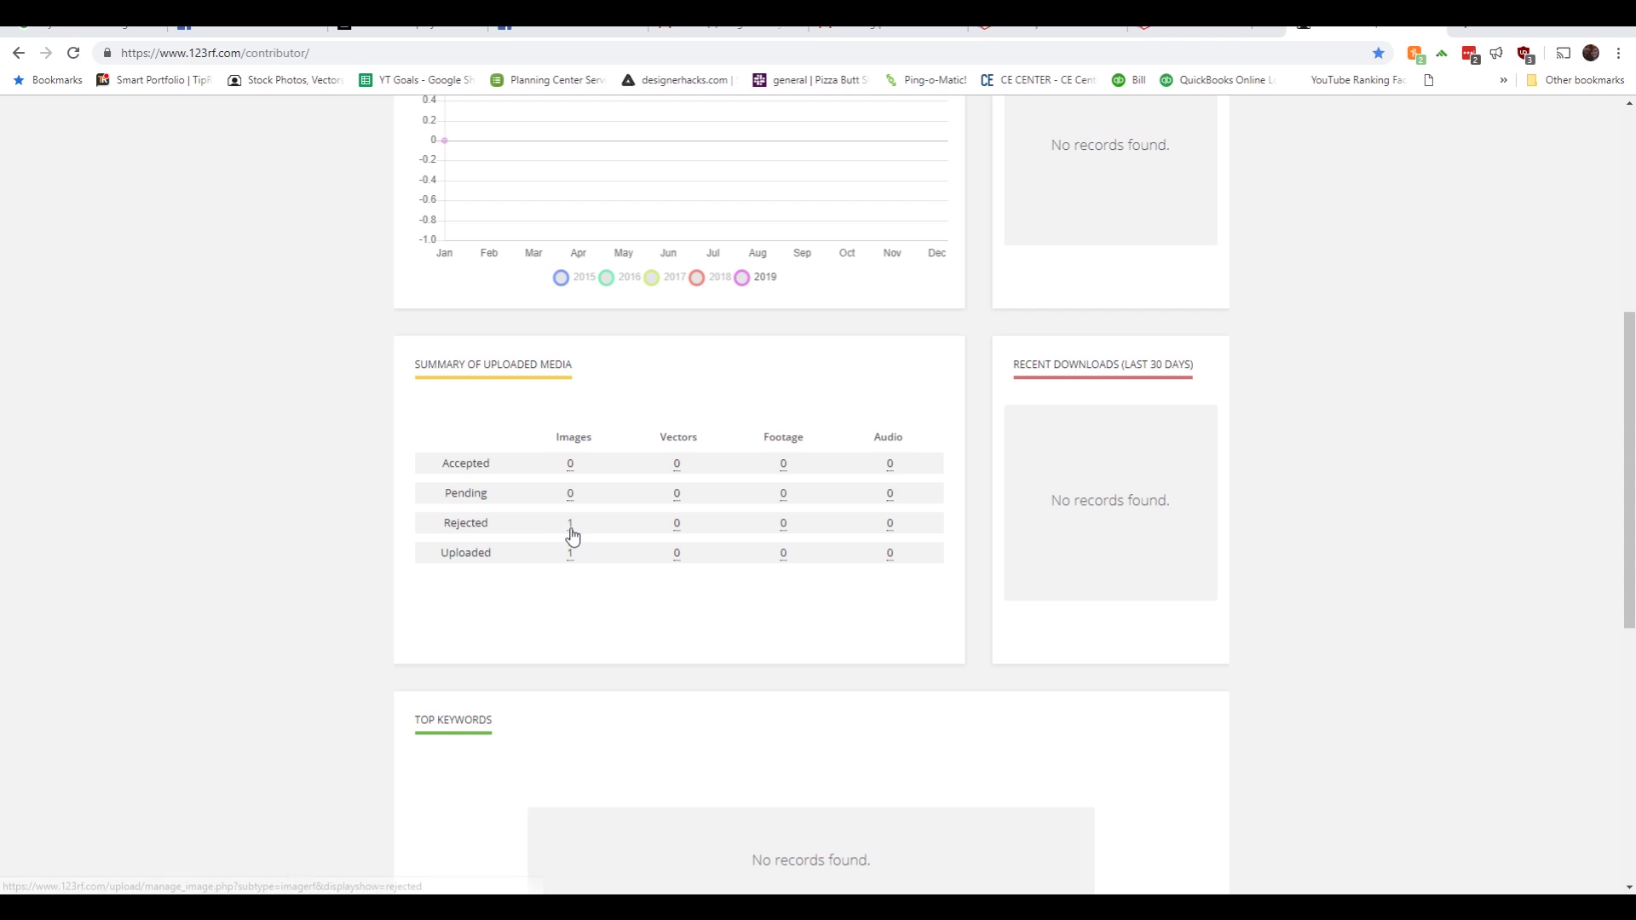
Step: Switch to the 123RF contributor page and look through the rejected images
click(573, 535)
scroll(530, 464, down, 3)
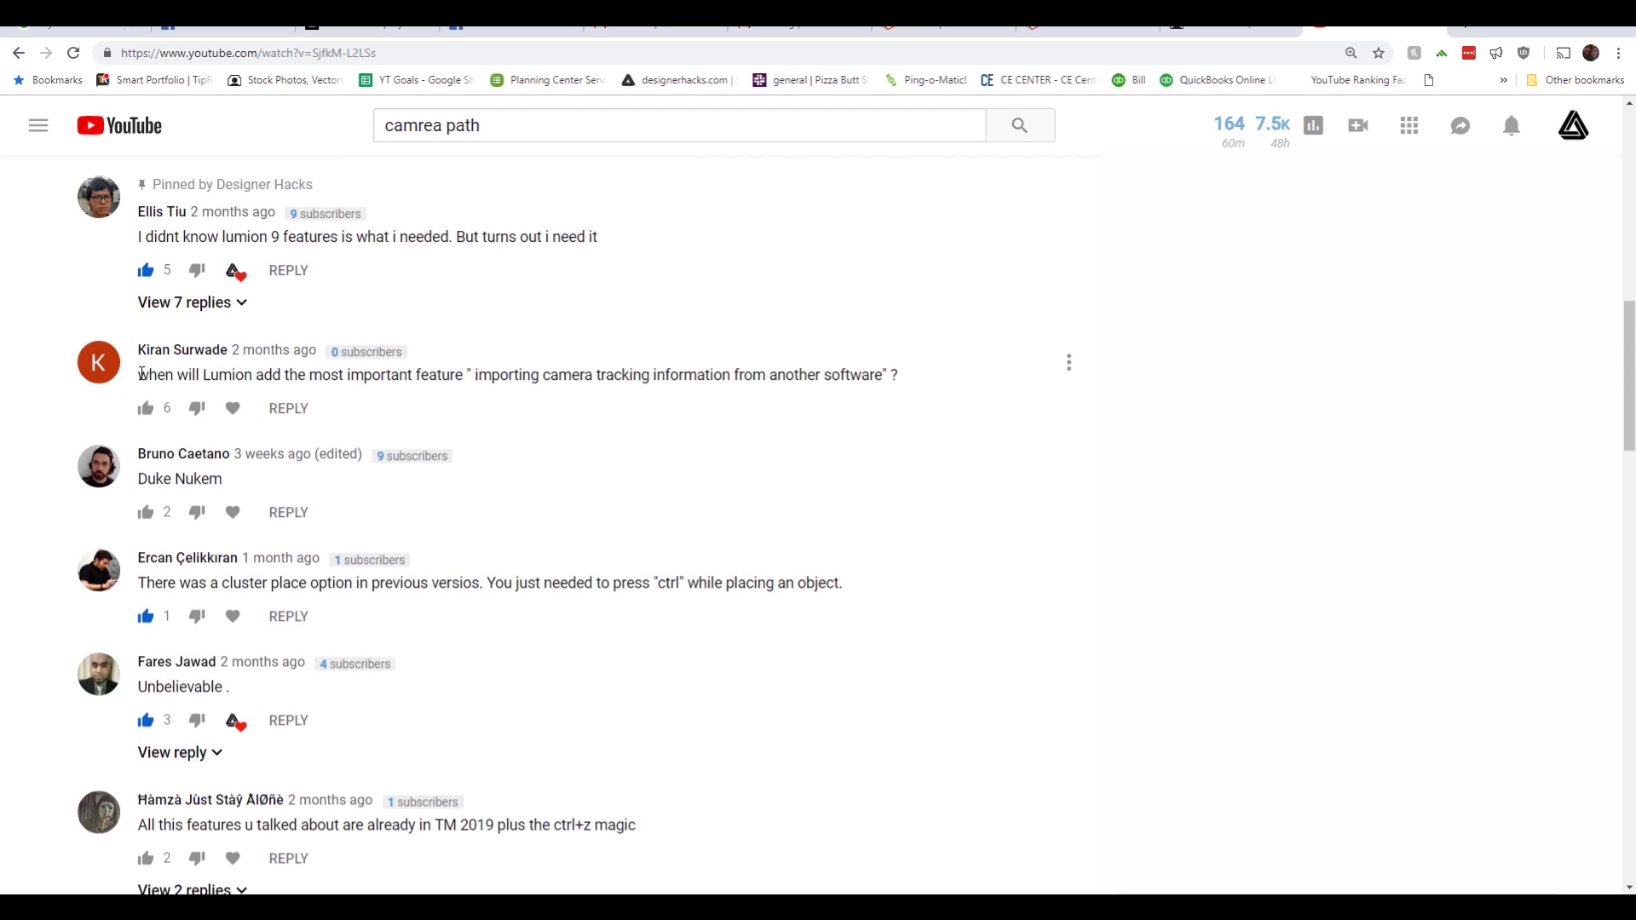
Step: Highlight the YouTube comment asking when Lumion will support importing camera tracking information from another software
drag(141, 374, 293, 369)
drag(591, 373, 900, 369)
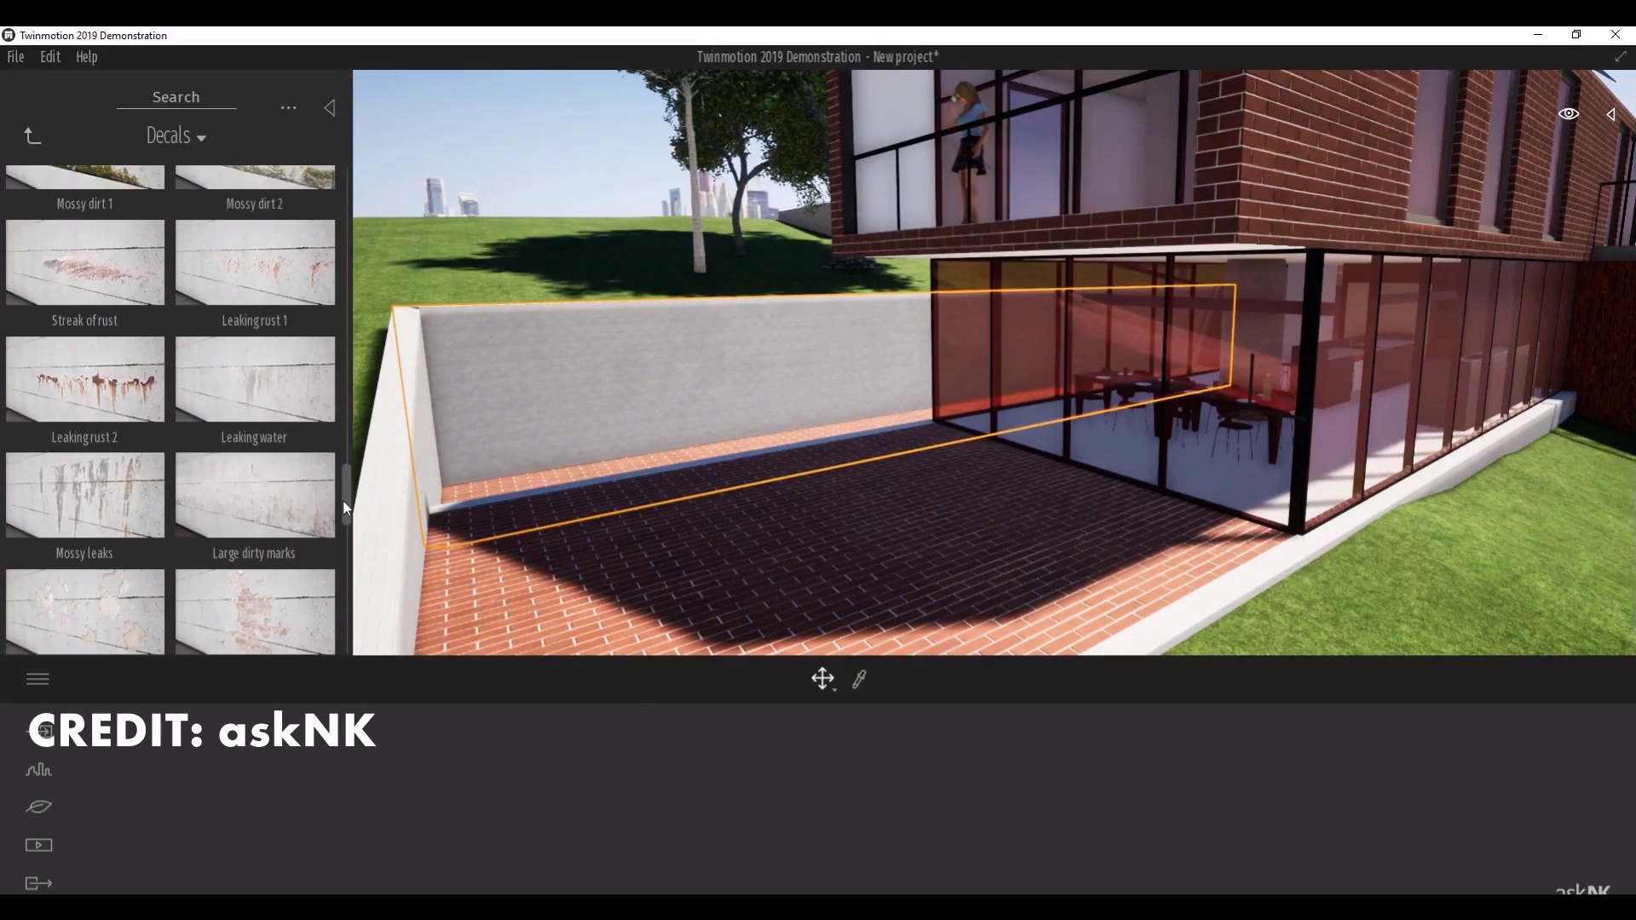
Step: Switch to Twinmotion and apply the Mossy dirt 2 decal along the base of the concrete courtyard wall
drag(343, 502, 343, 491)
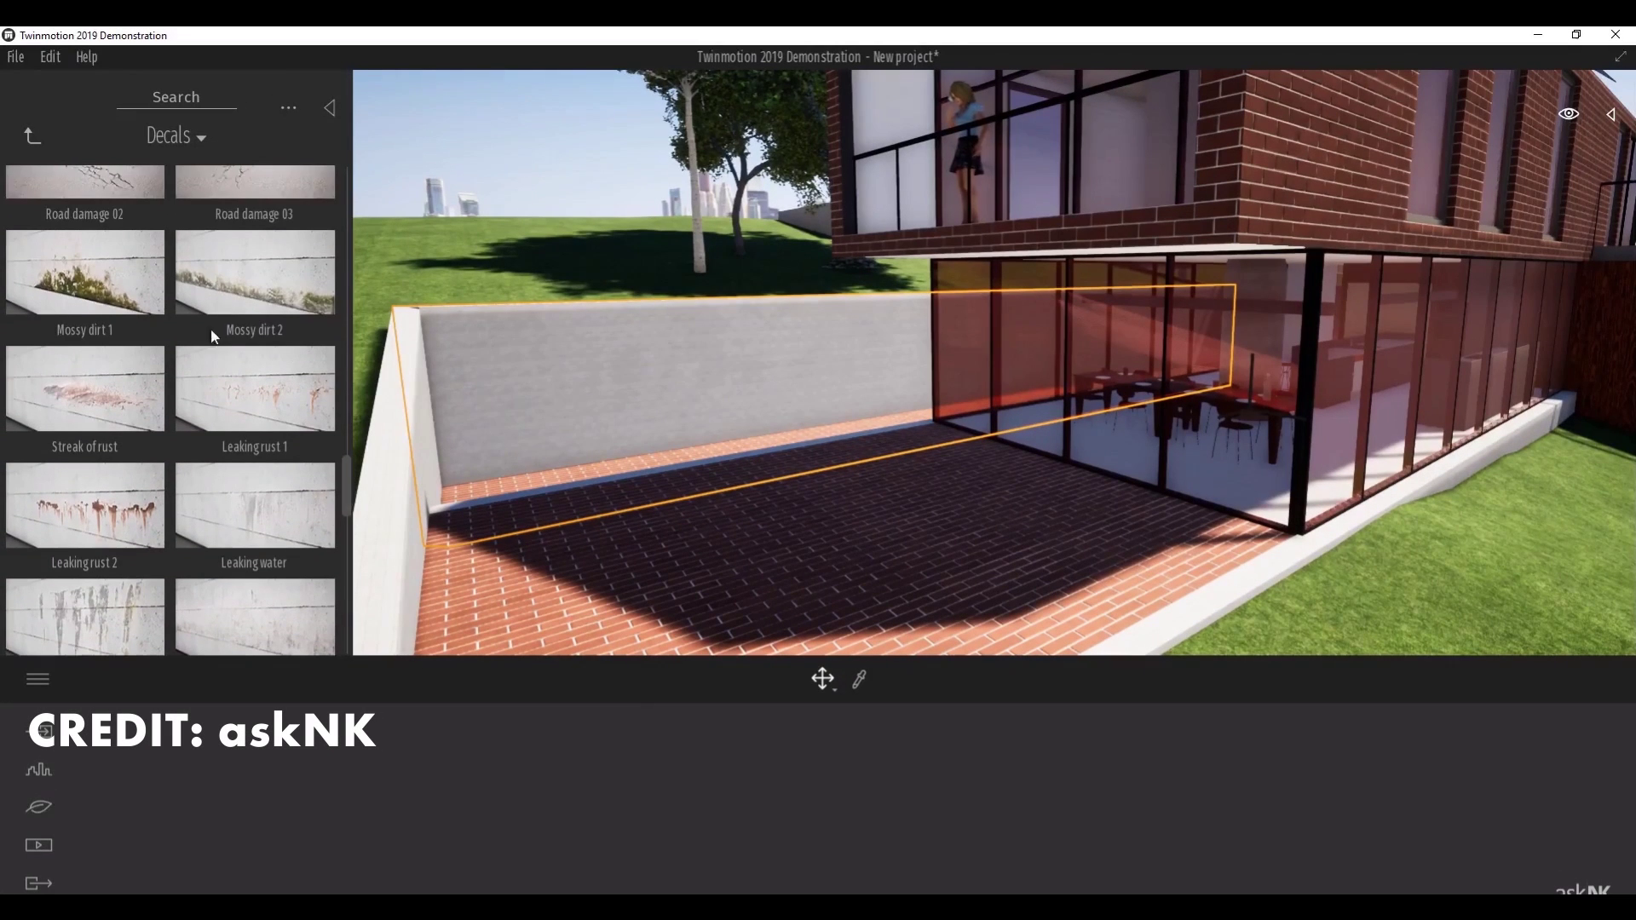
drag(233, 320, 616, 444)
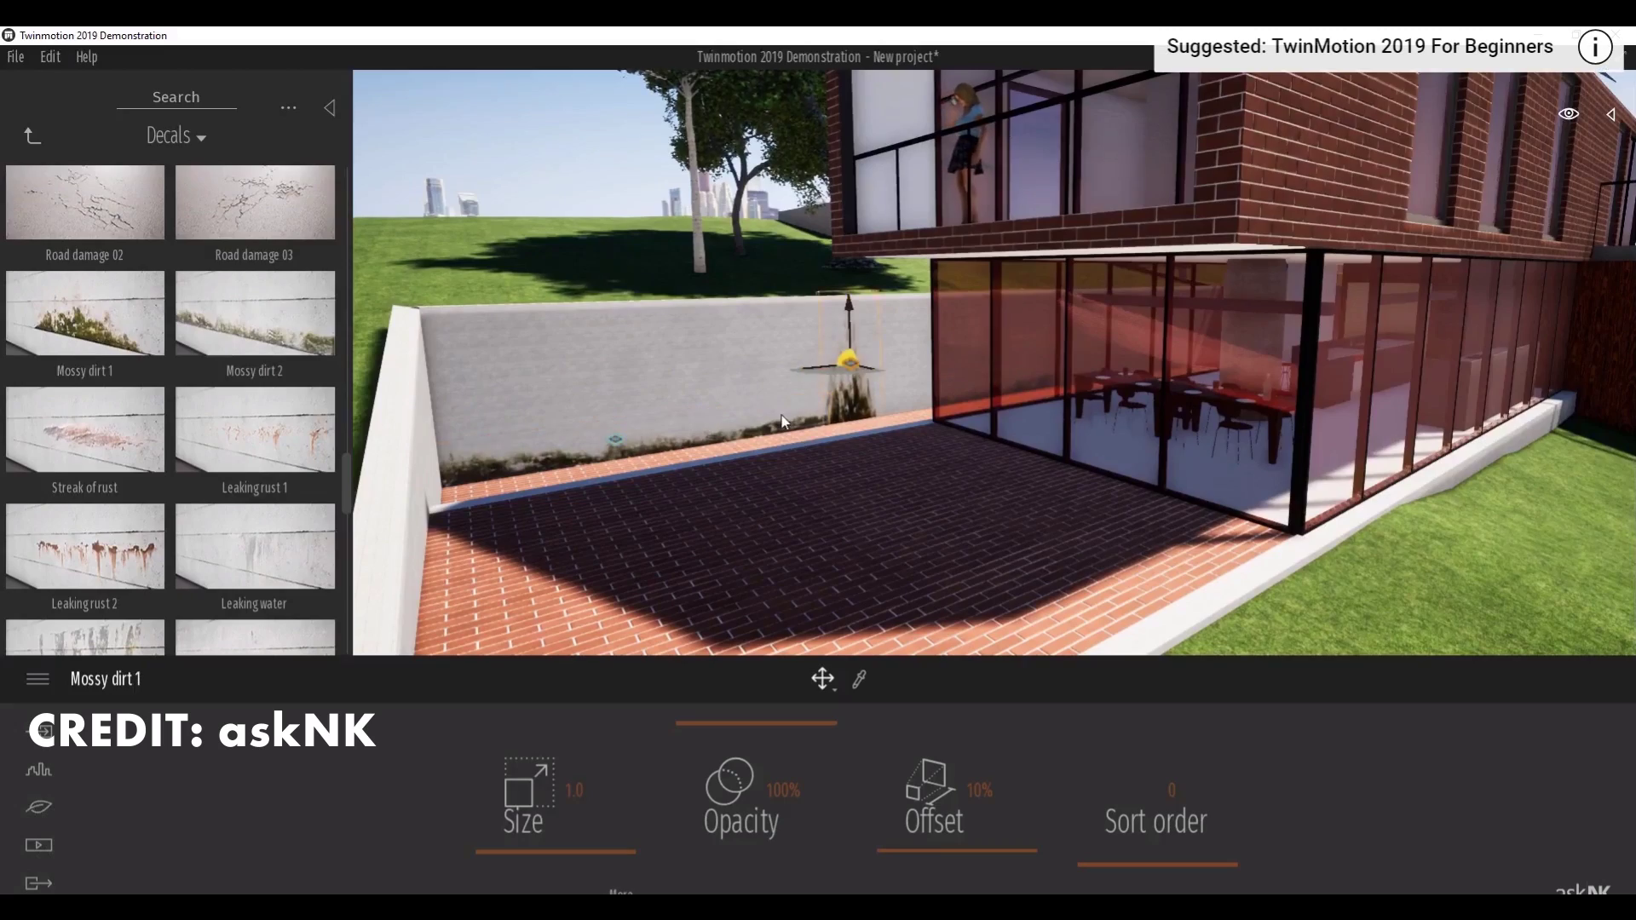
scroll(993, 362, up, 3)
scroll(804, 322, down, 6)
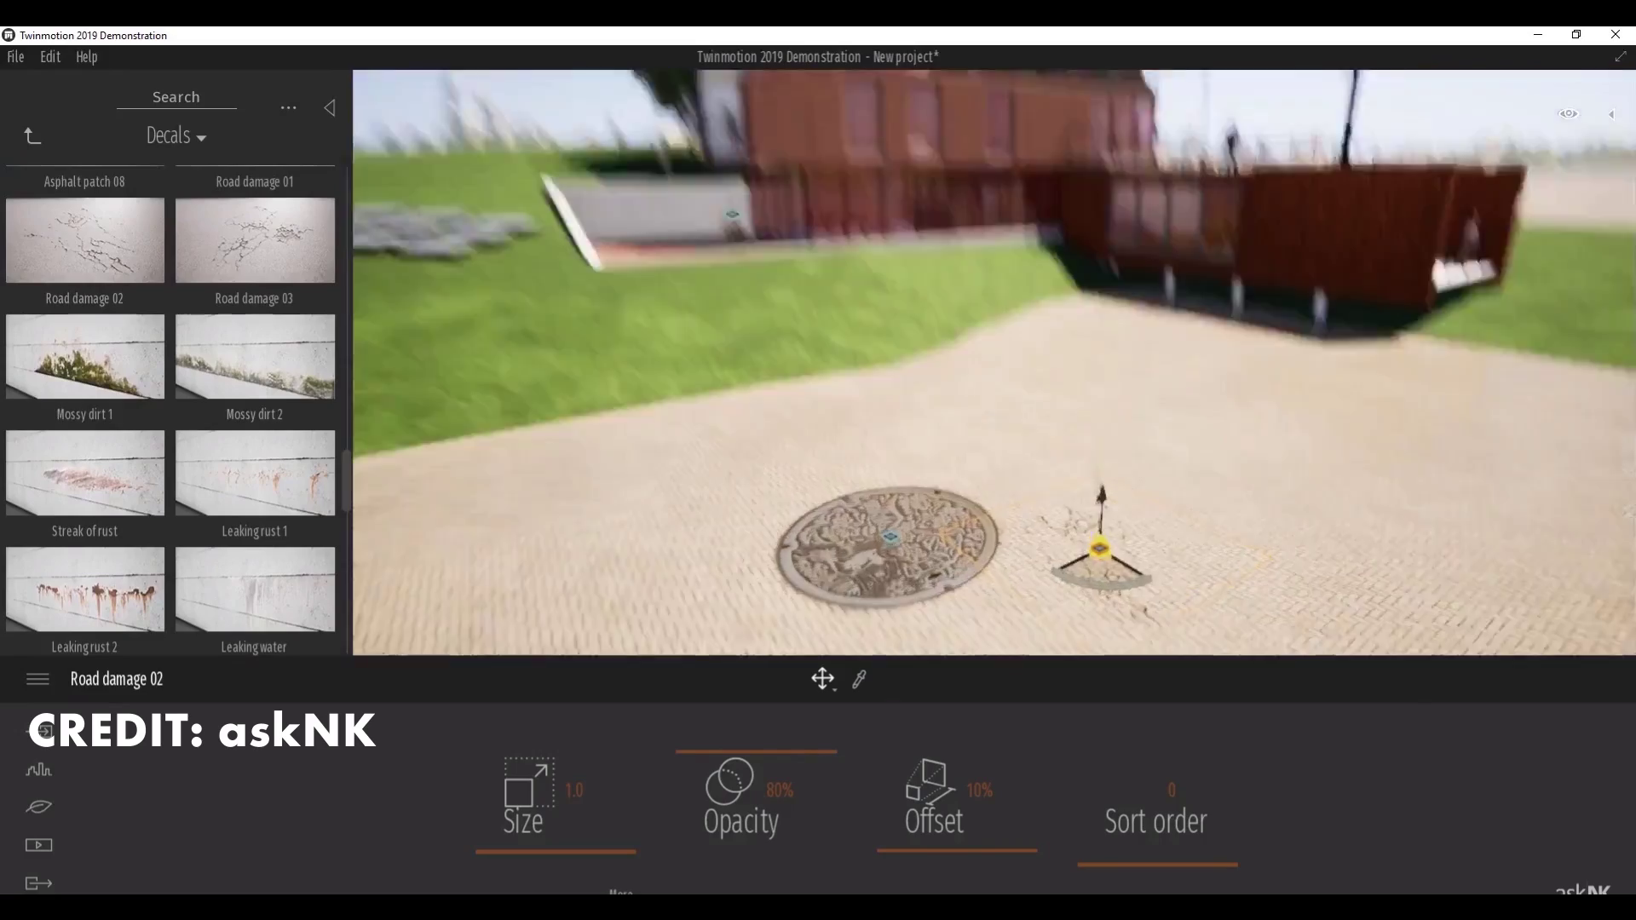
Step: Adjust the size and position of the Road damage 02 decal on the paving beside the manhole cover
drag(578, 833, 579, 840)
shift+middle_drag(818, 511, 1006, 486)
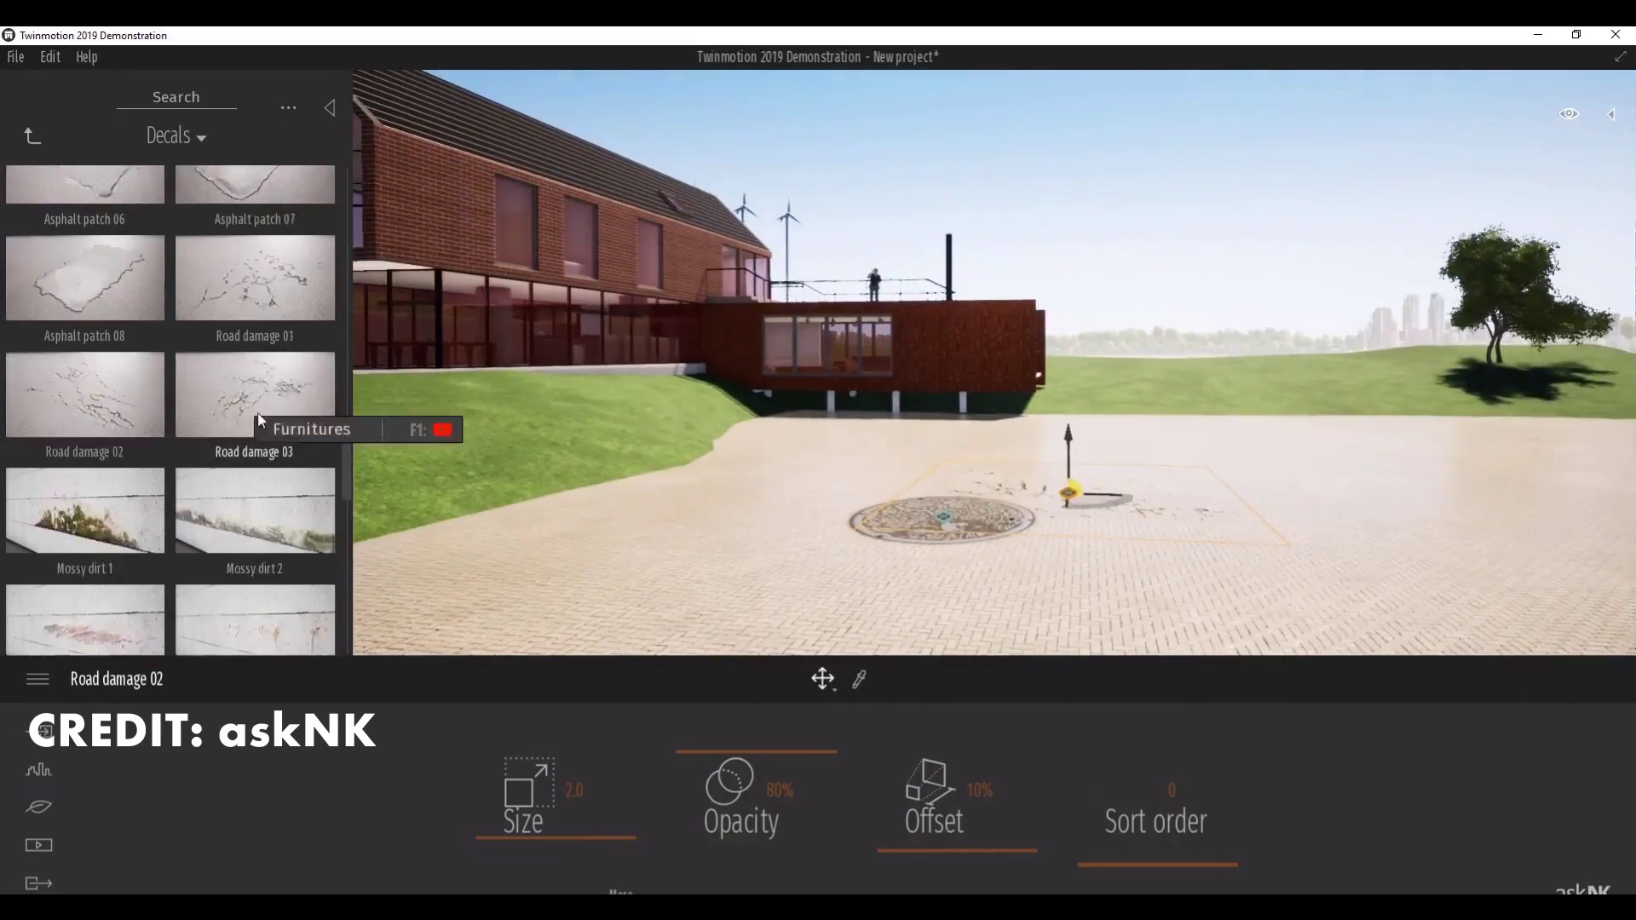
scroll(260, 420, up, 5)
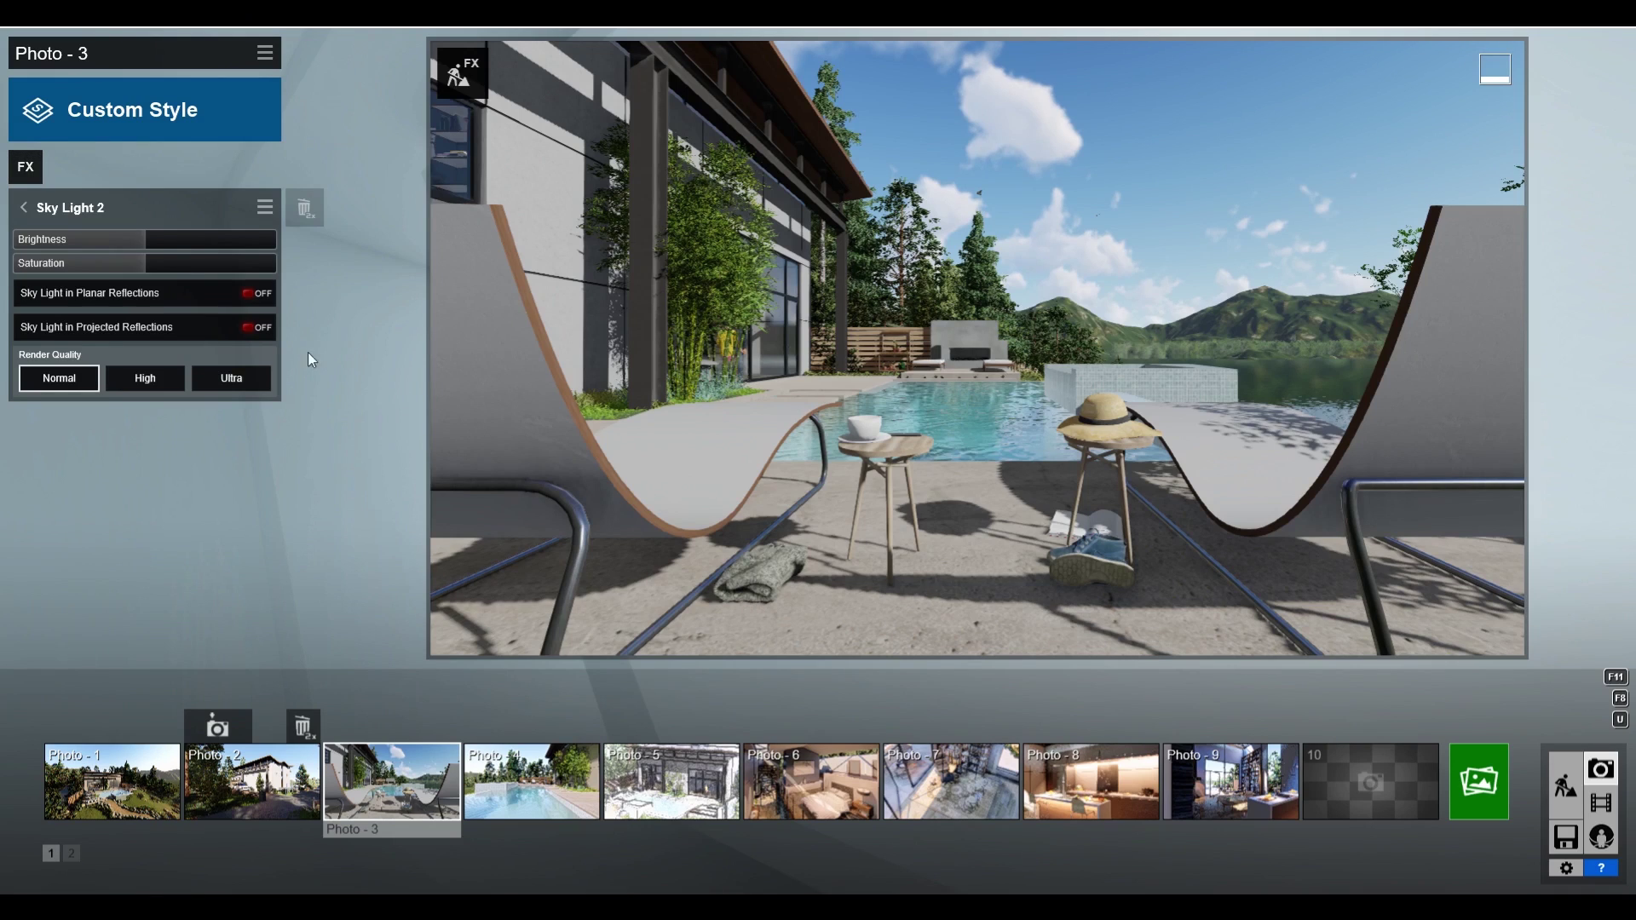
Step: For Photo 3 in Lumion, raise the Sky Light 2 saturation and enable sky light in planar and projected reflections
drag(3, 281, 452, 278)
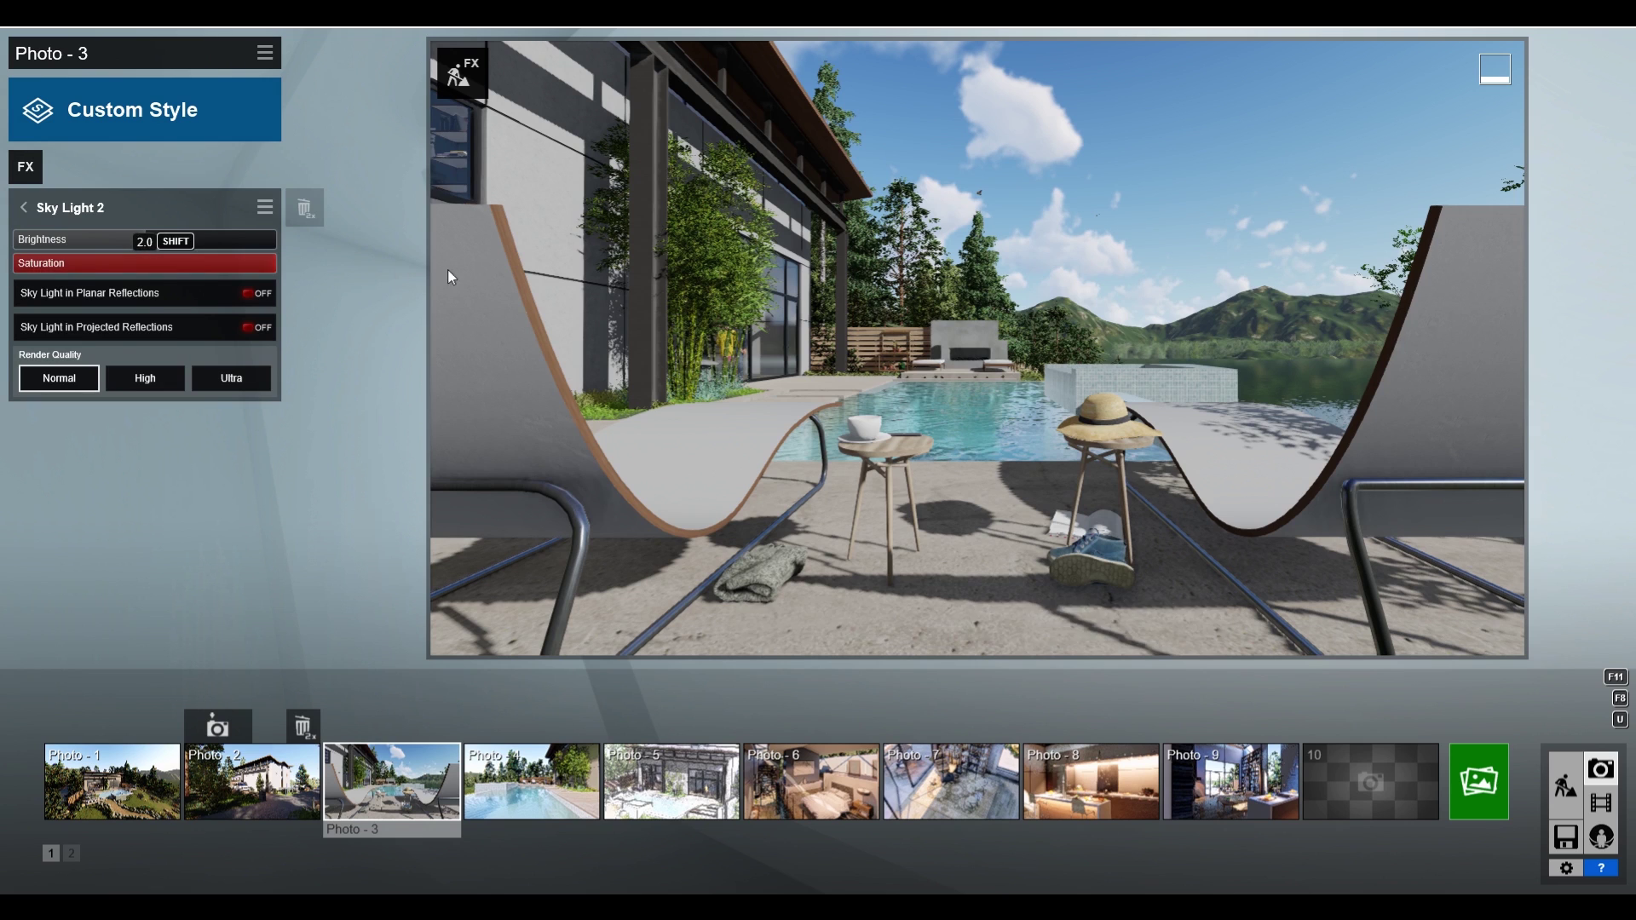
drag(96, 269, 178, 263)
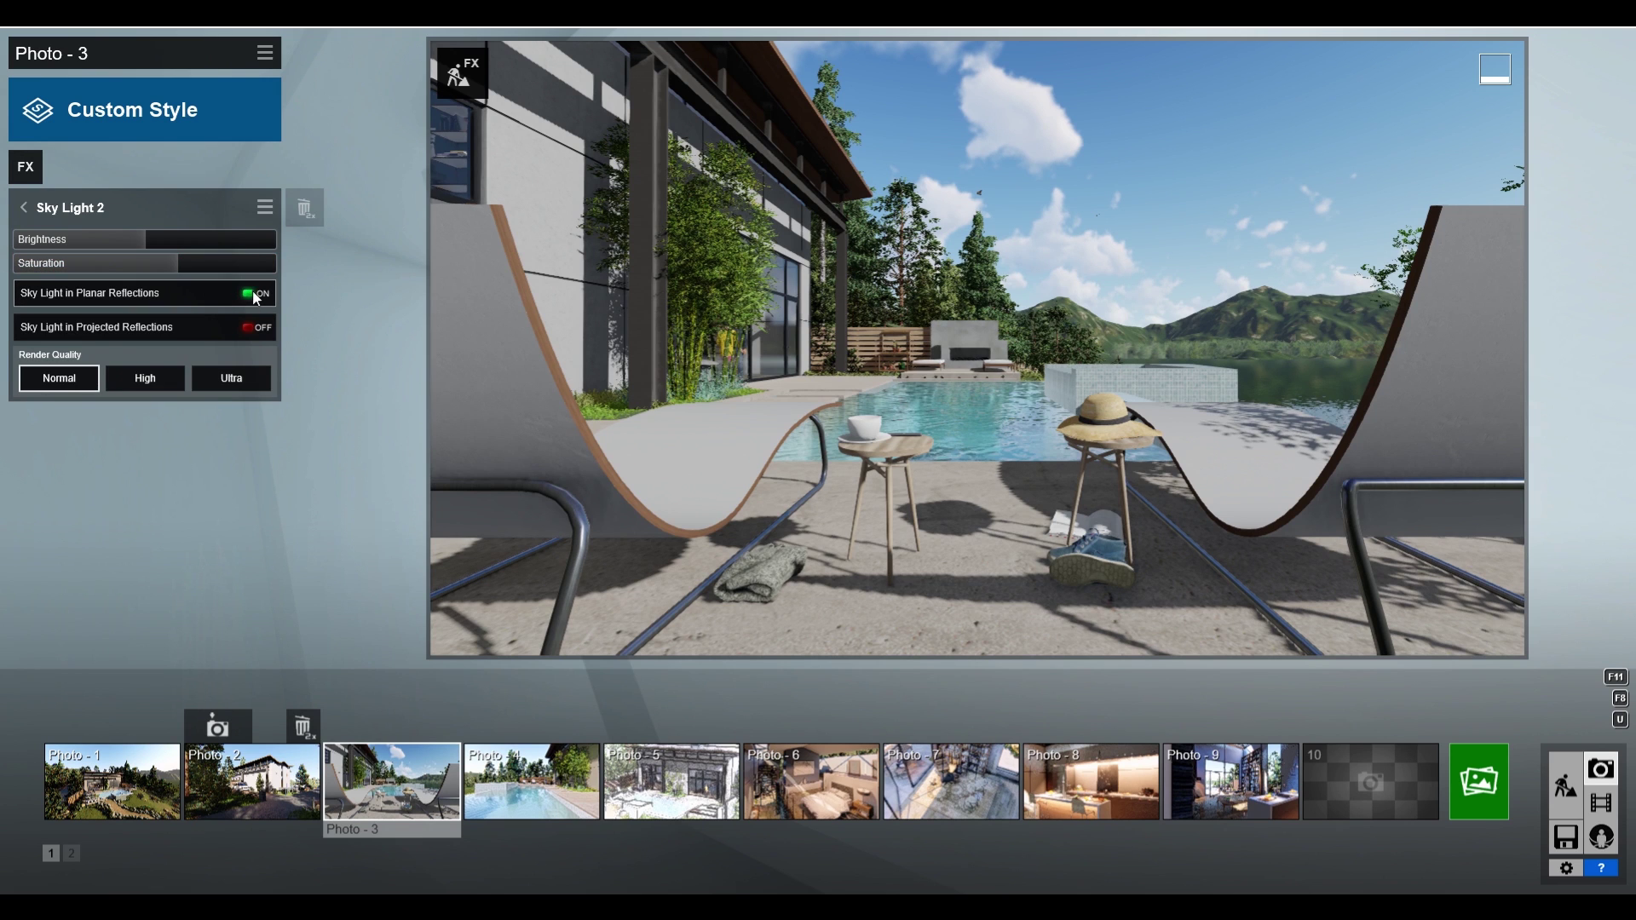
click(255, 329)
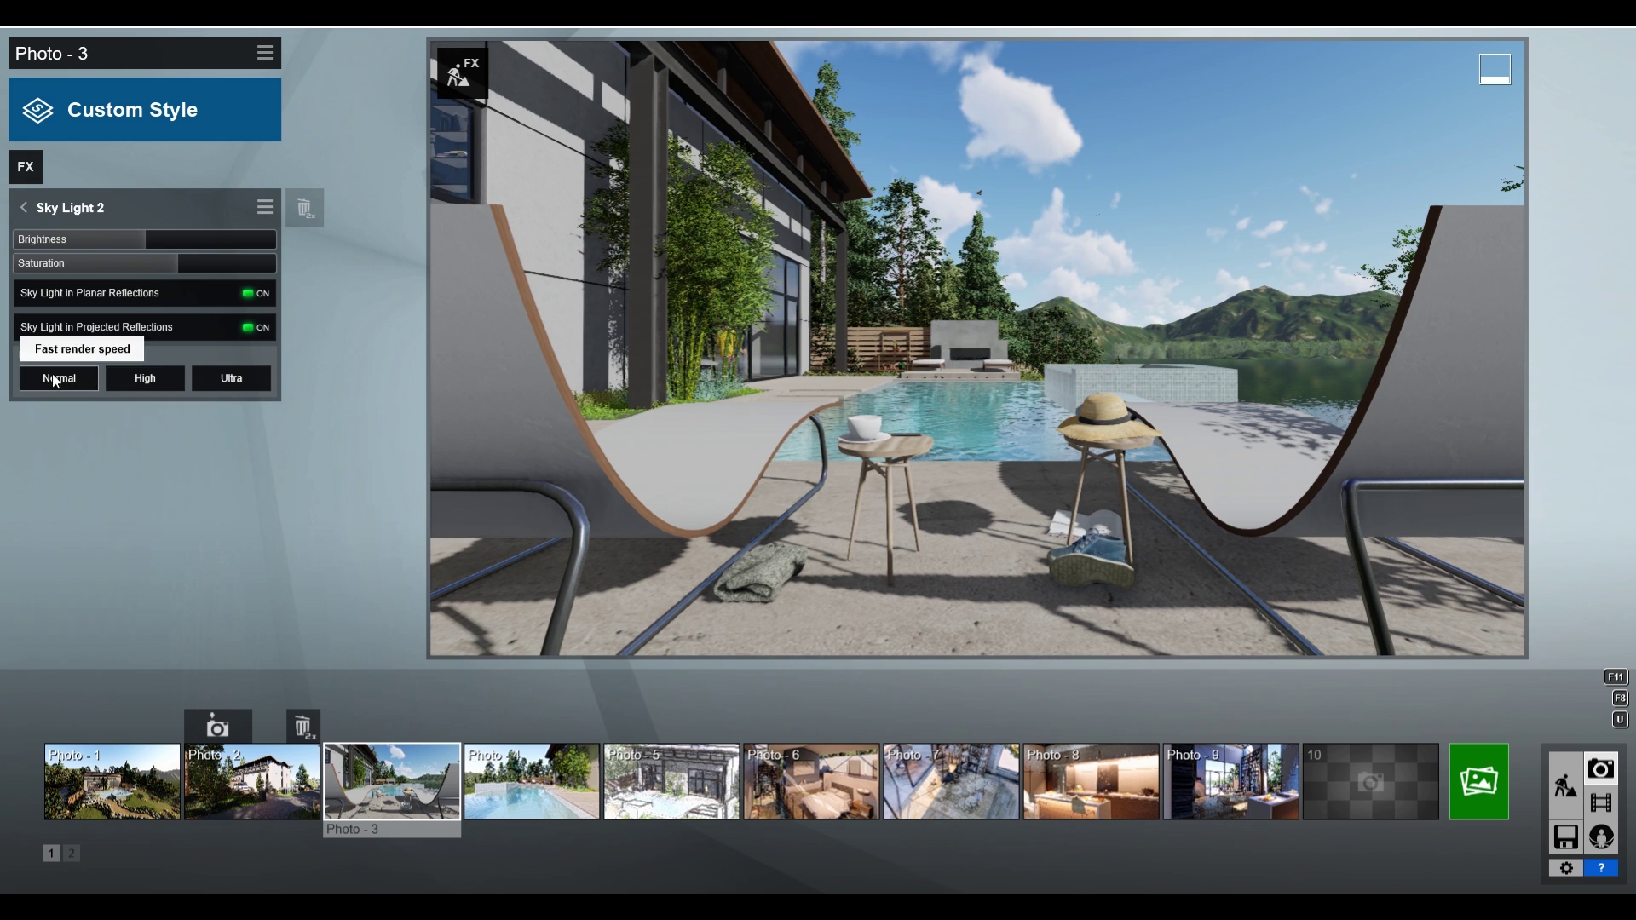
Step: Set the Sky Light 2 saturation to its maximum and adjust the brightness to below its maximum
drag(213, 271, 381, 285)
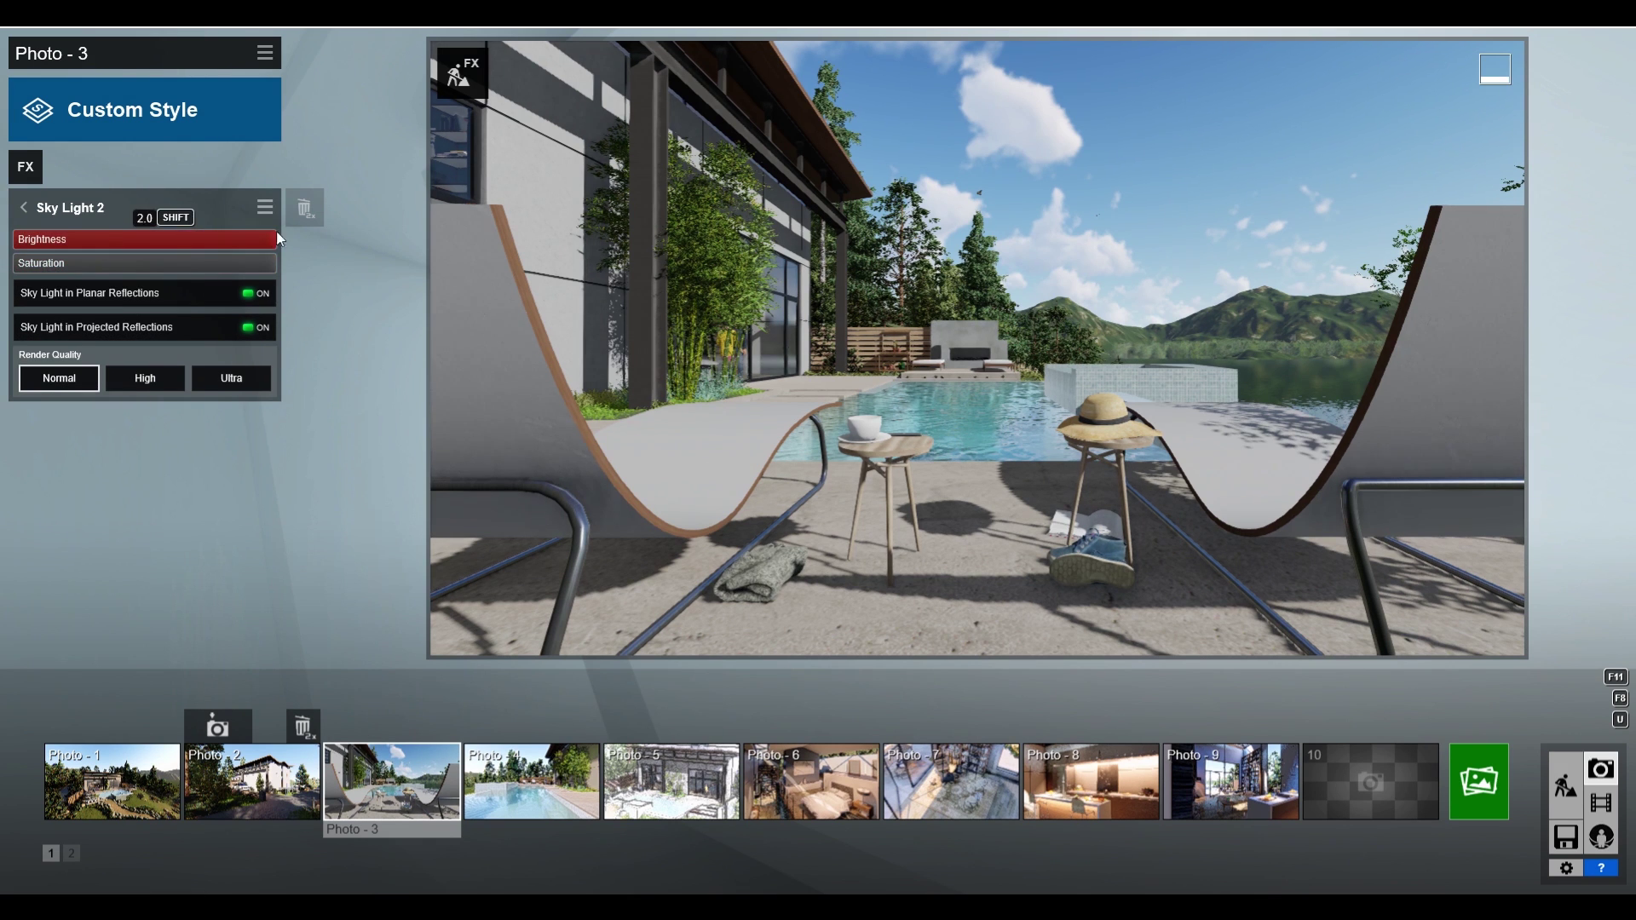
drag(277, 231, 209, 227)
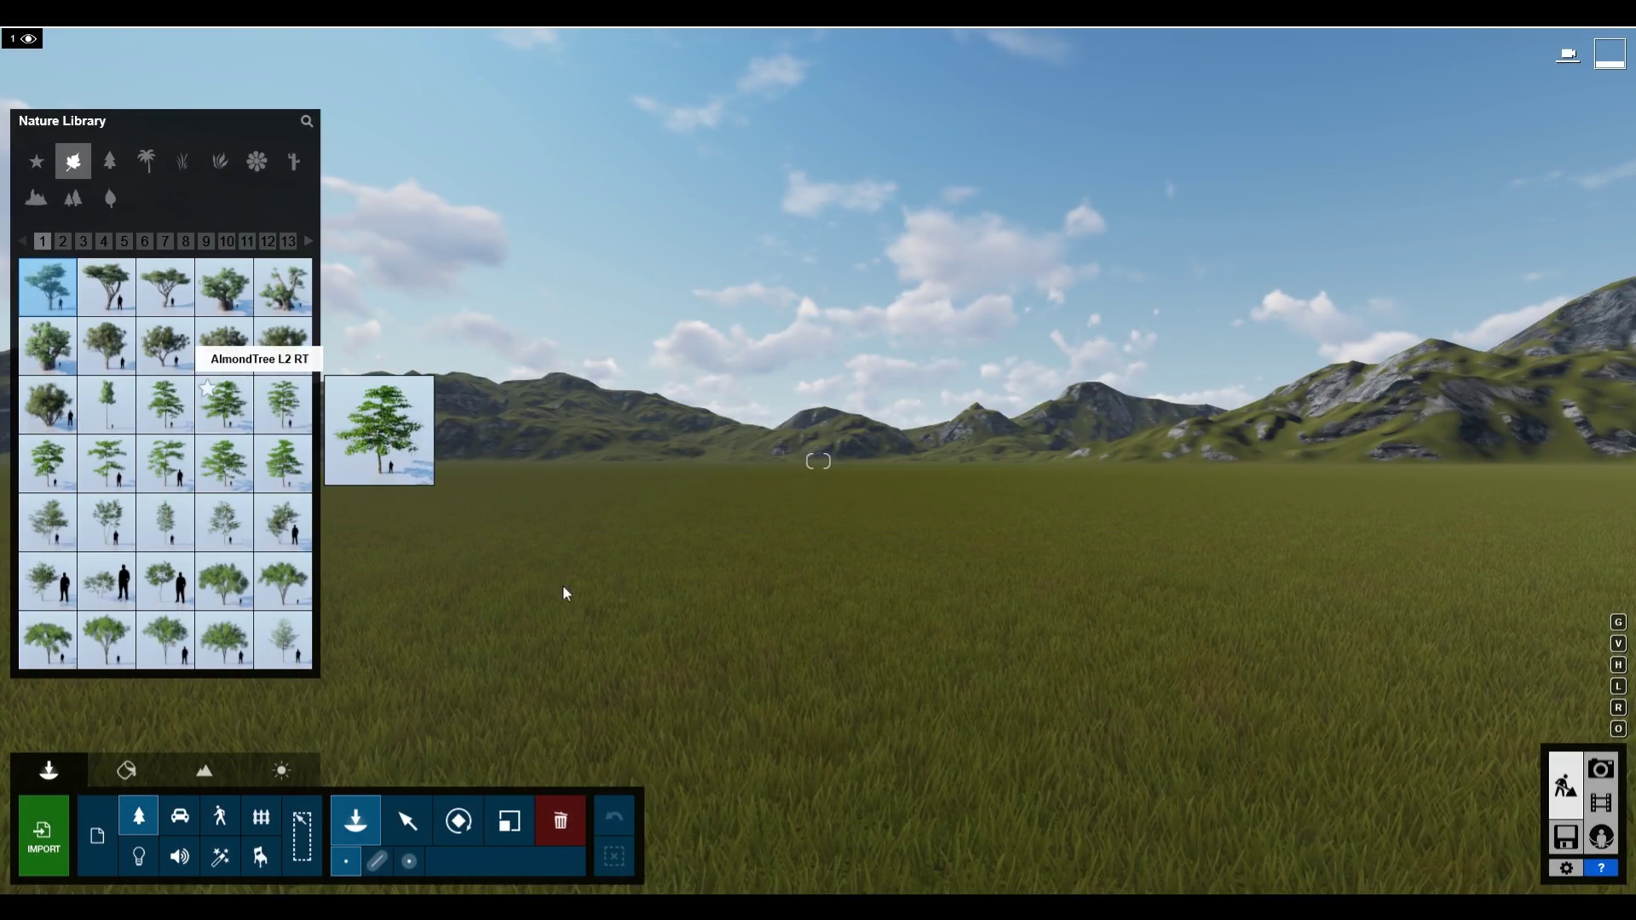
Step: Place two broadleaf trees side by side on the grass, using AlmondTree L2 RT for the second
click(637, 607)
click(223, 406)
click(1395, 620)
key(s)
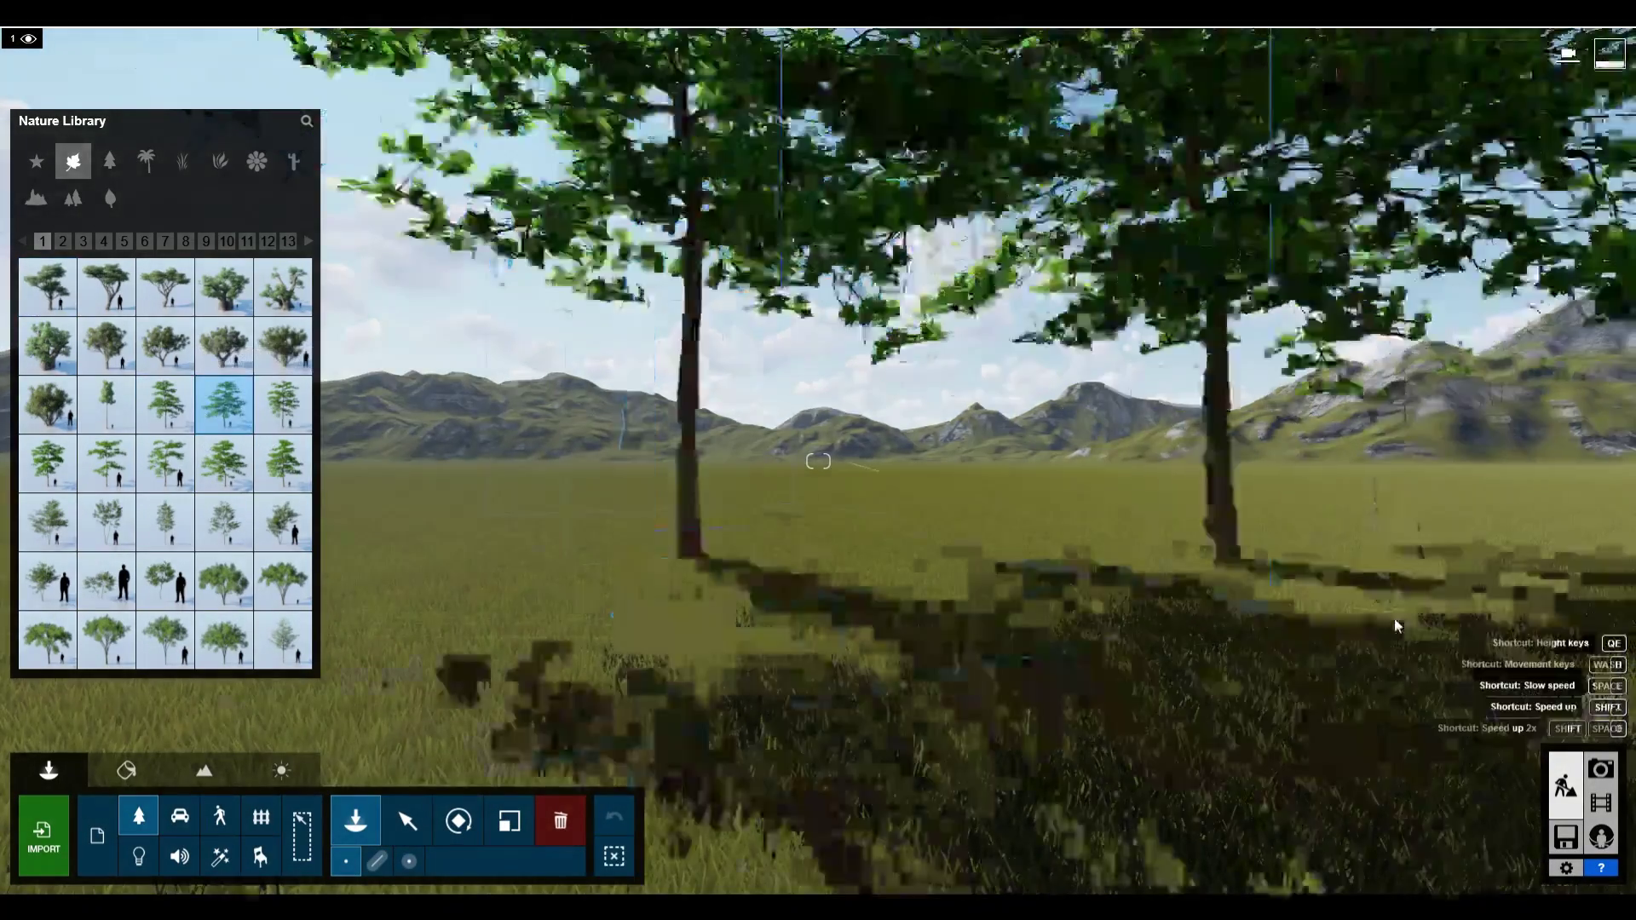
right_drag(1067, 516, 1057, 733)
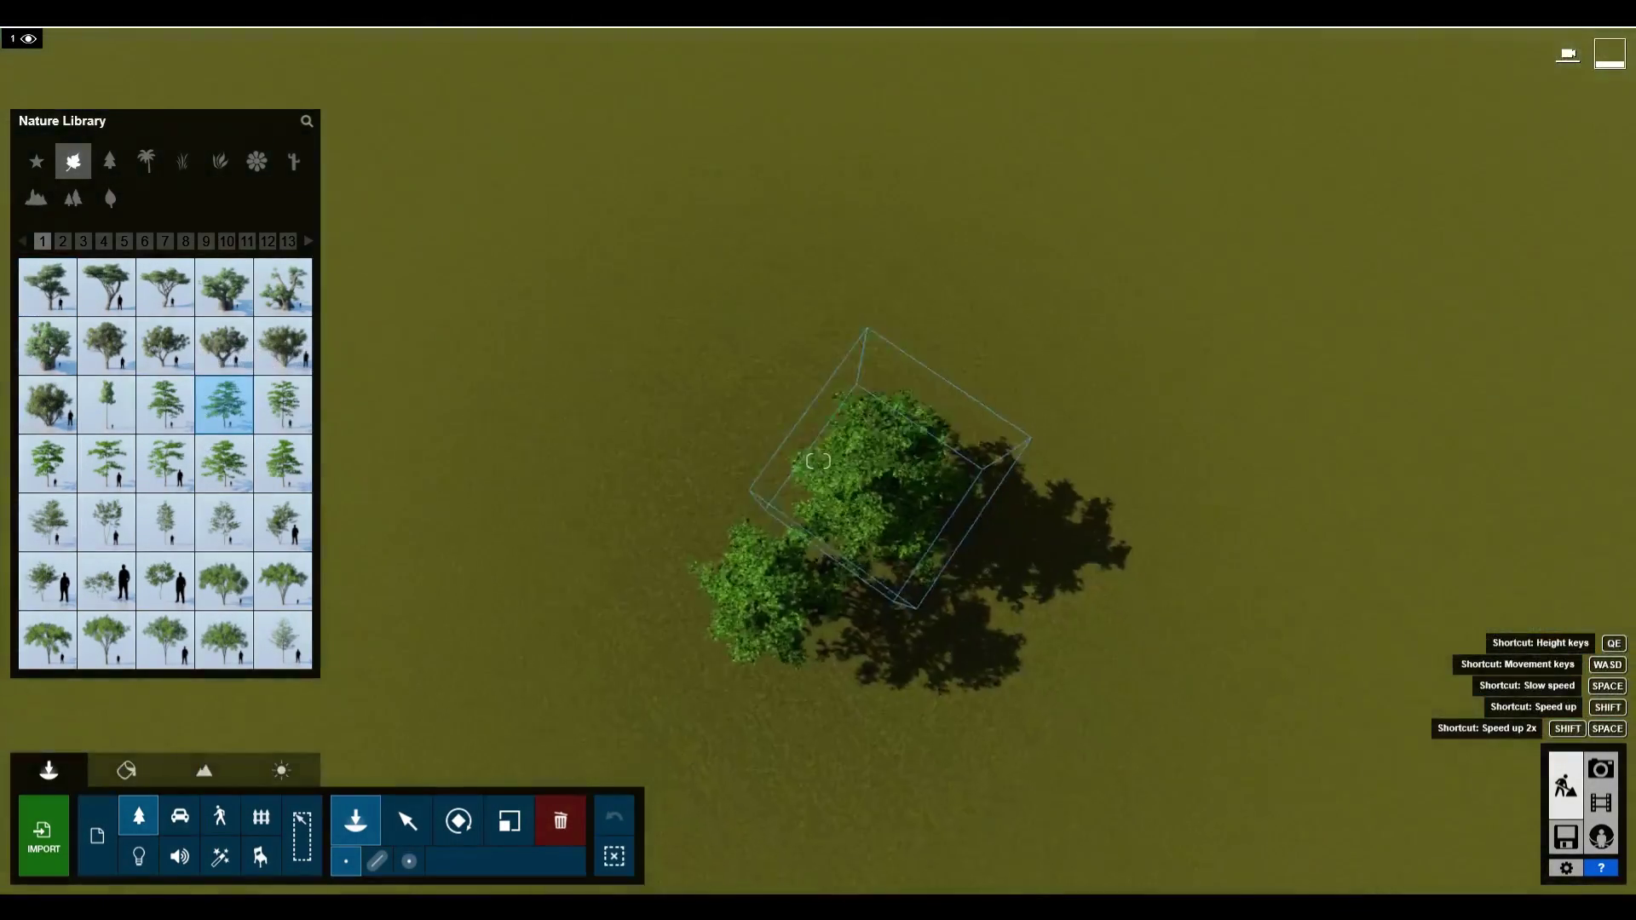
right_drag(878, 511, 742, 503)
Step: Extend the row with two more trees, using the next two models after AlmondTree L2 RT
click(292, 416)
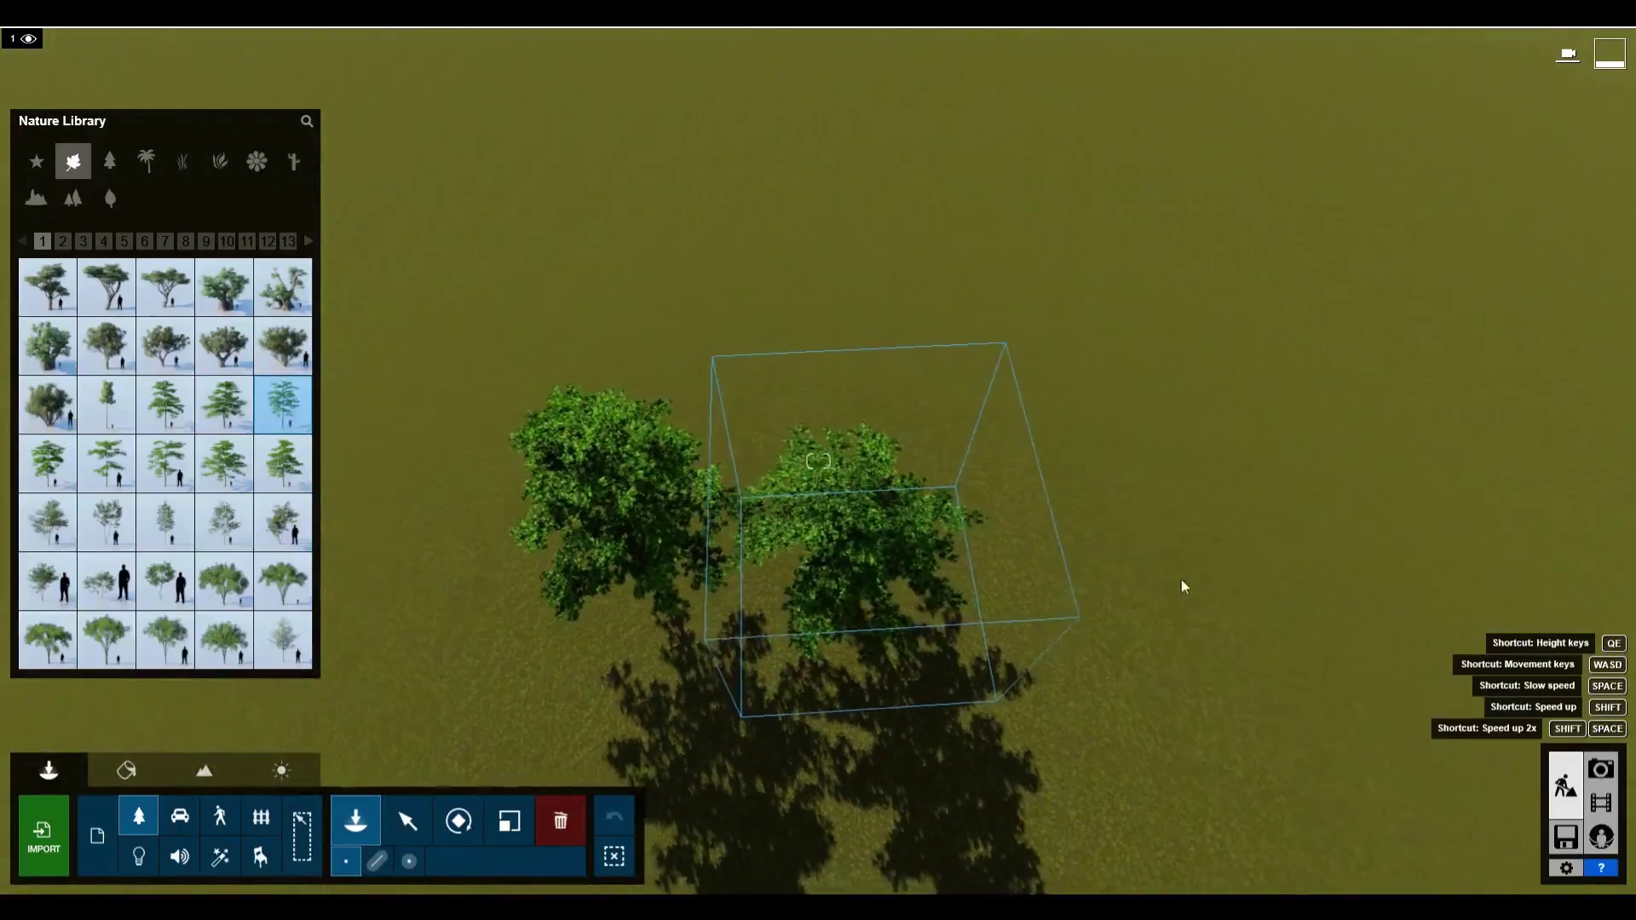
drag(1248, 618, 1076, 658)
click(49, 465)
click(1330, 657)
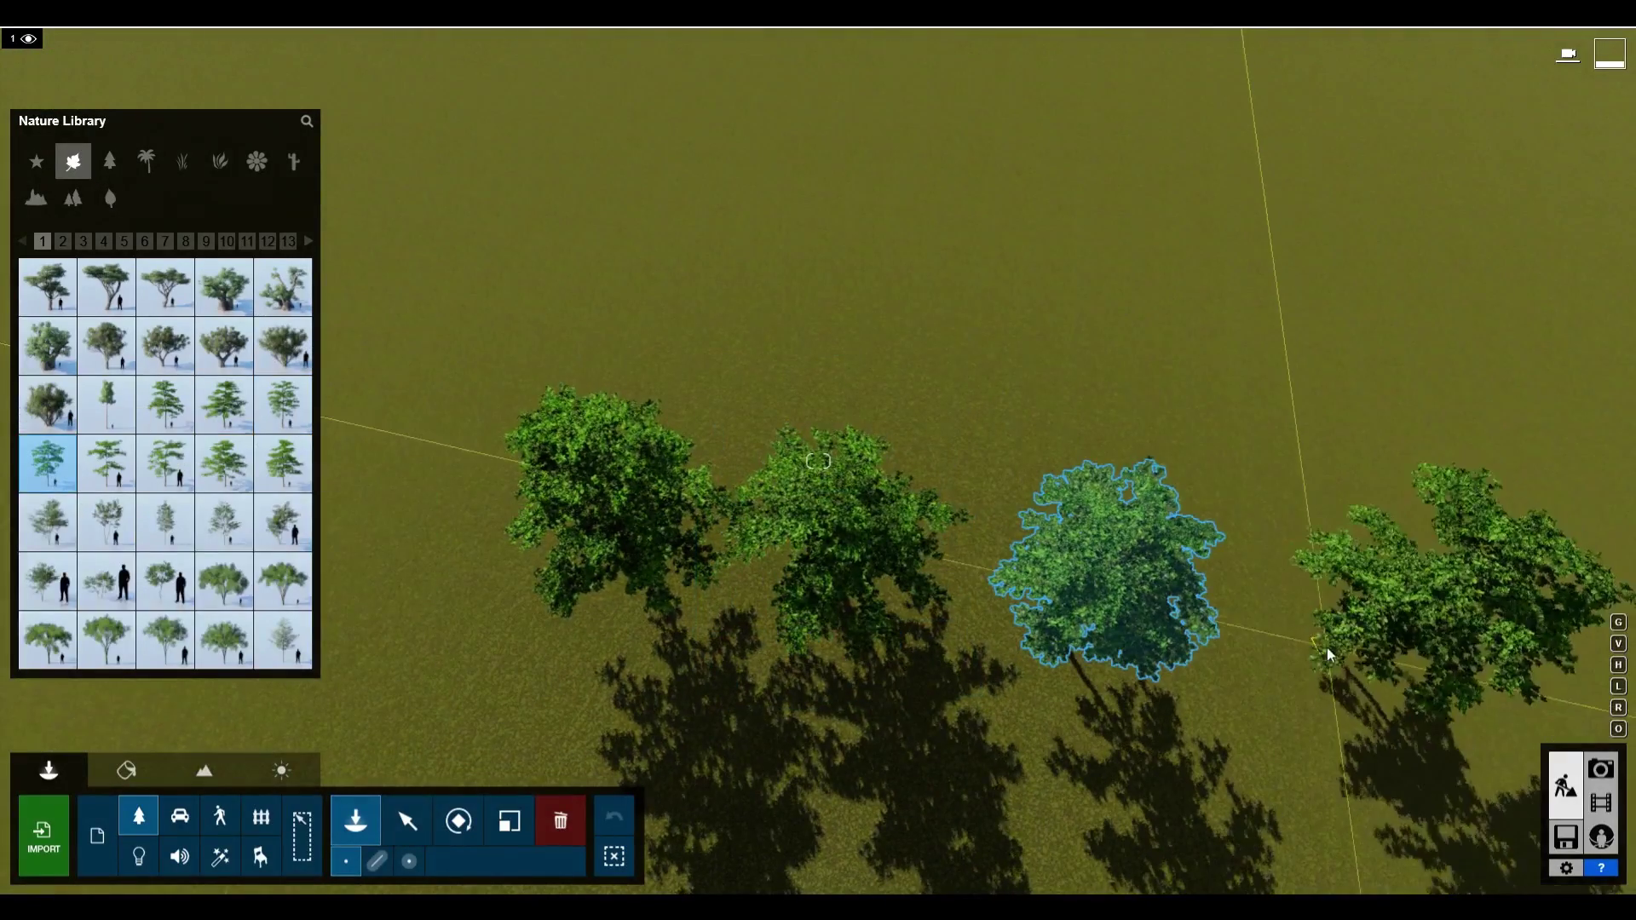
right_drag(1321, 652, 1081, 555)
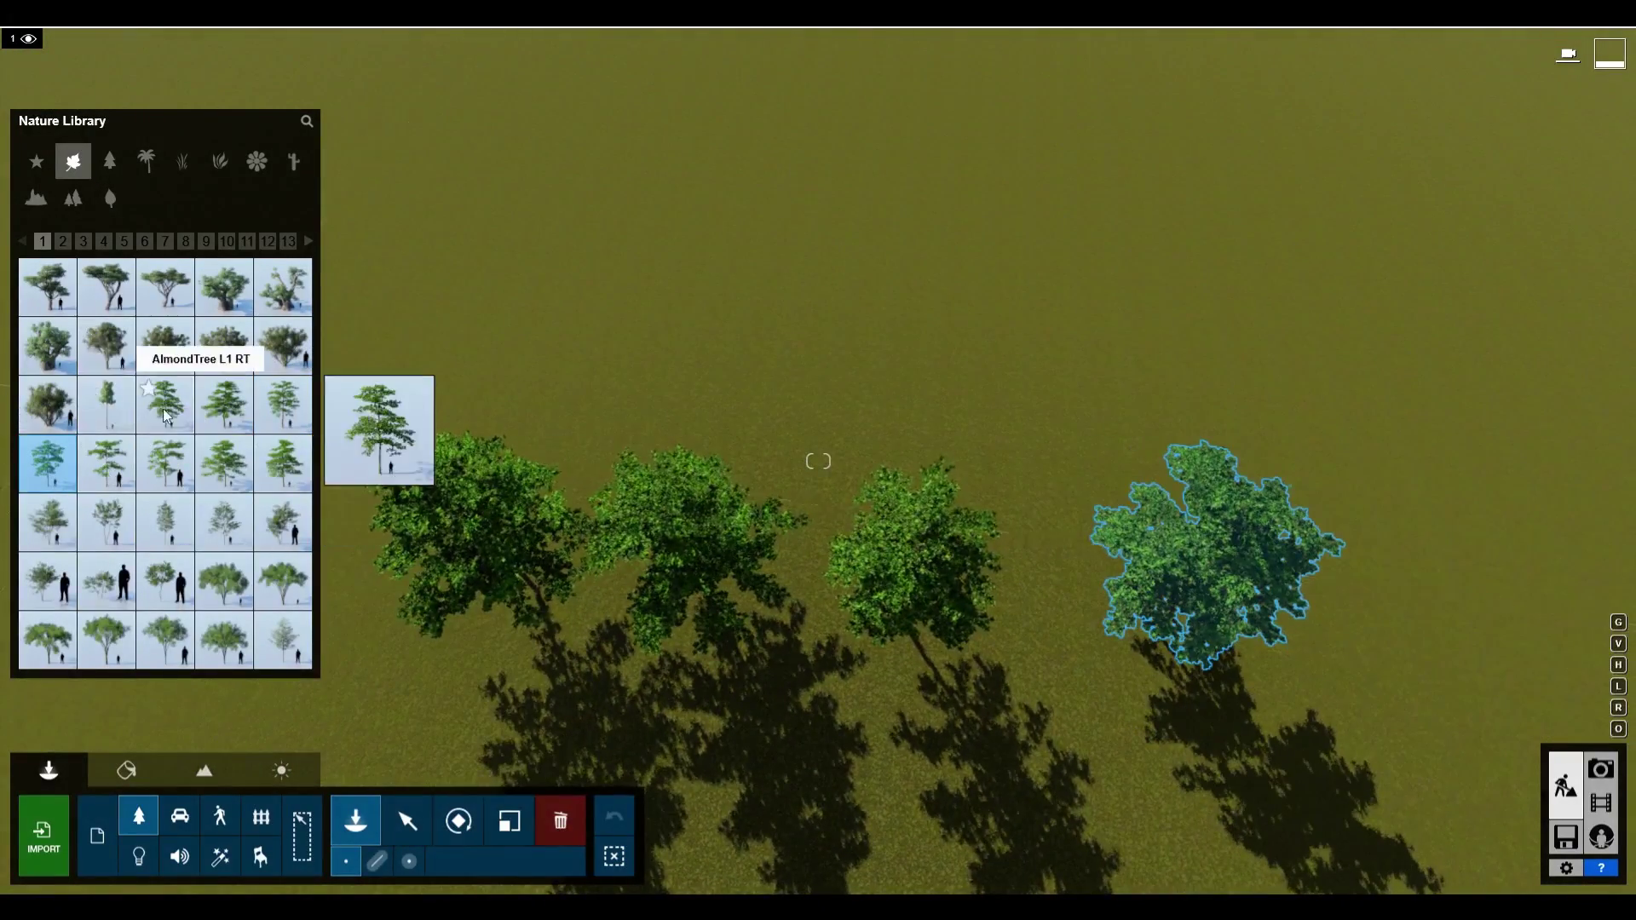
Step: Place AlmondTree L1 RT trees in a line behind the existing row of trees
click(165, 405)
click(922, 505)
click(923, 468)
click(926, 365)
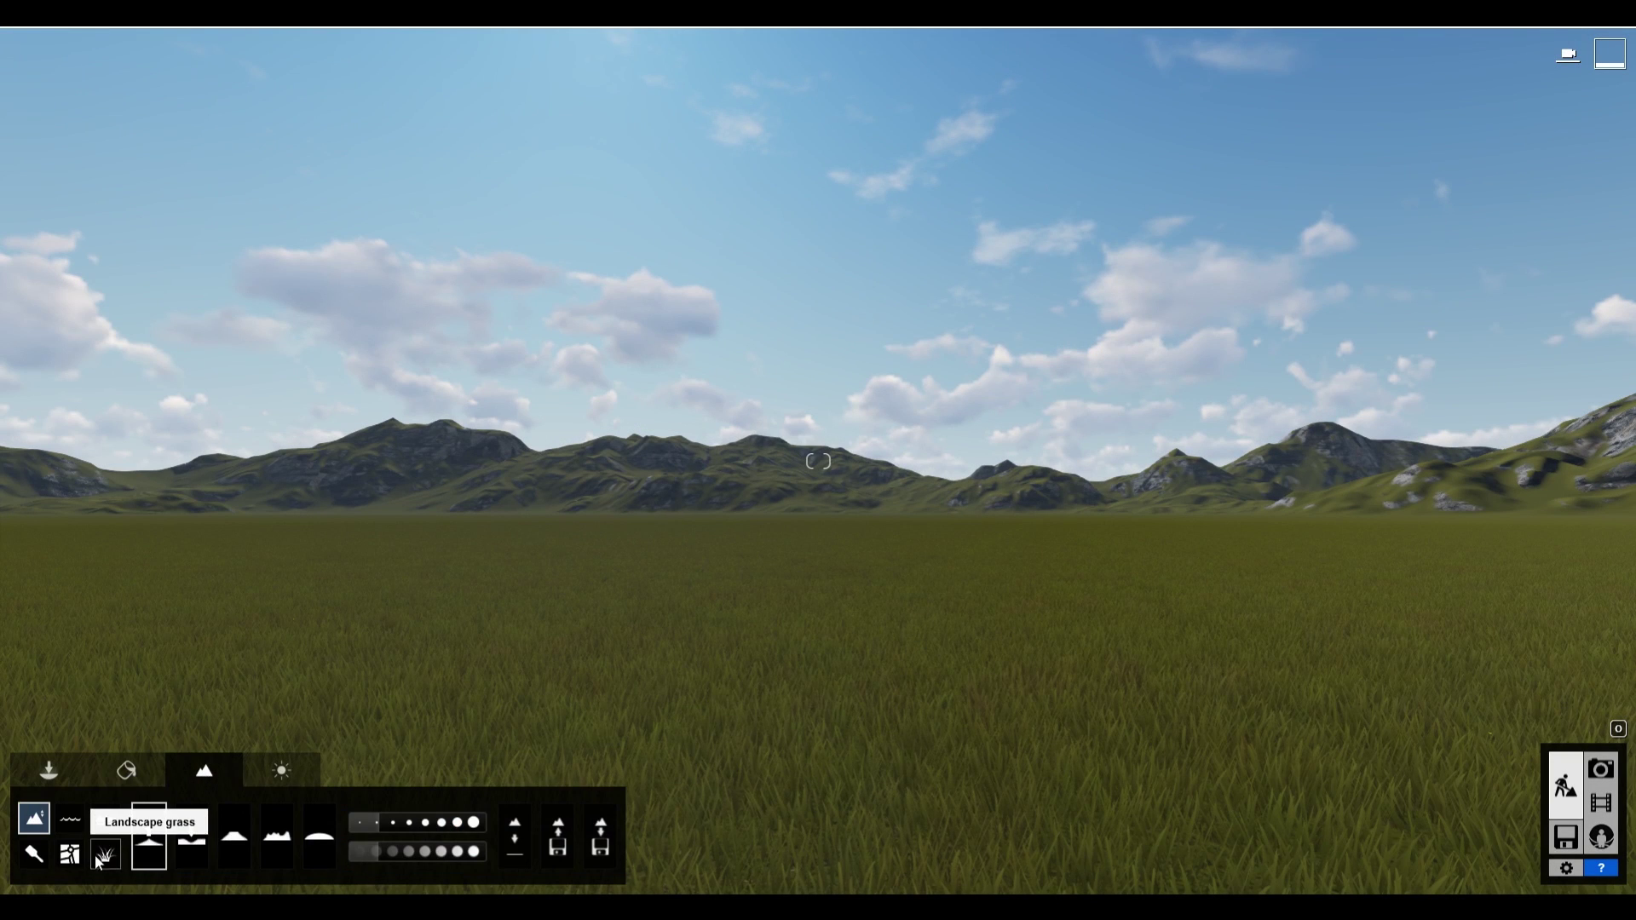
Step: Turn off the landscape grass
click(106, 854)
click(175, 840)
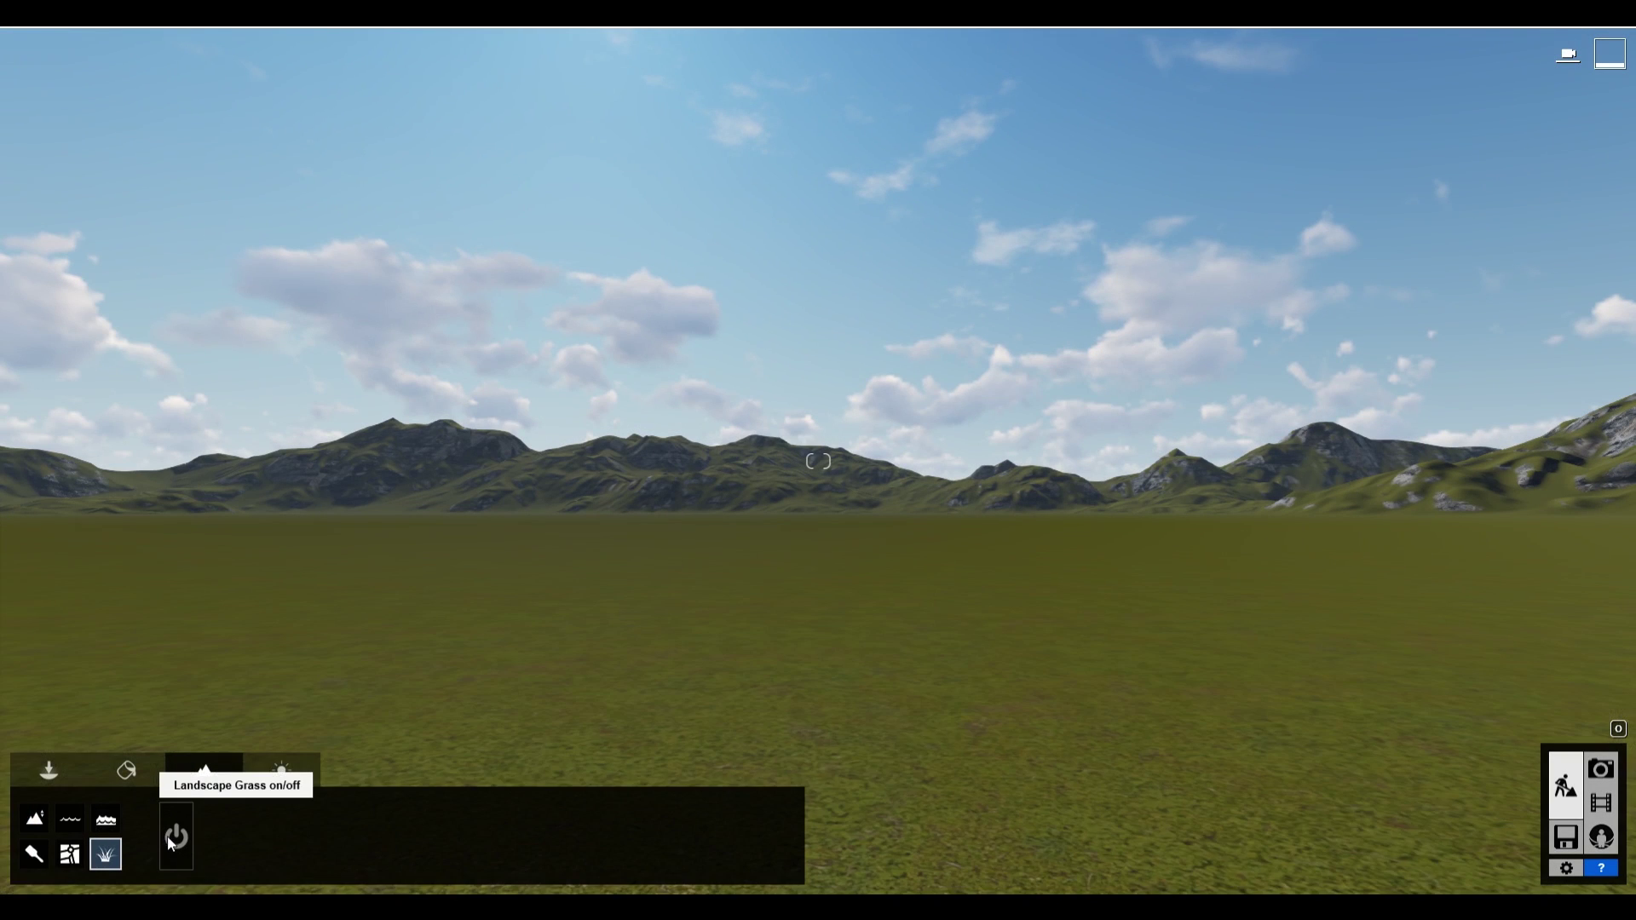
Step: Turn on the landscape grass and assign the large rough grey rock to the first grass item slot
click(173, 840)
click(389, 864)
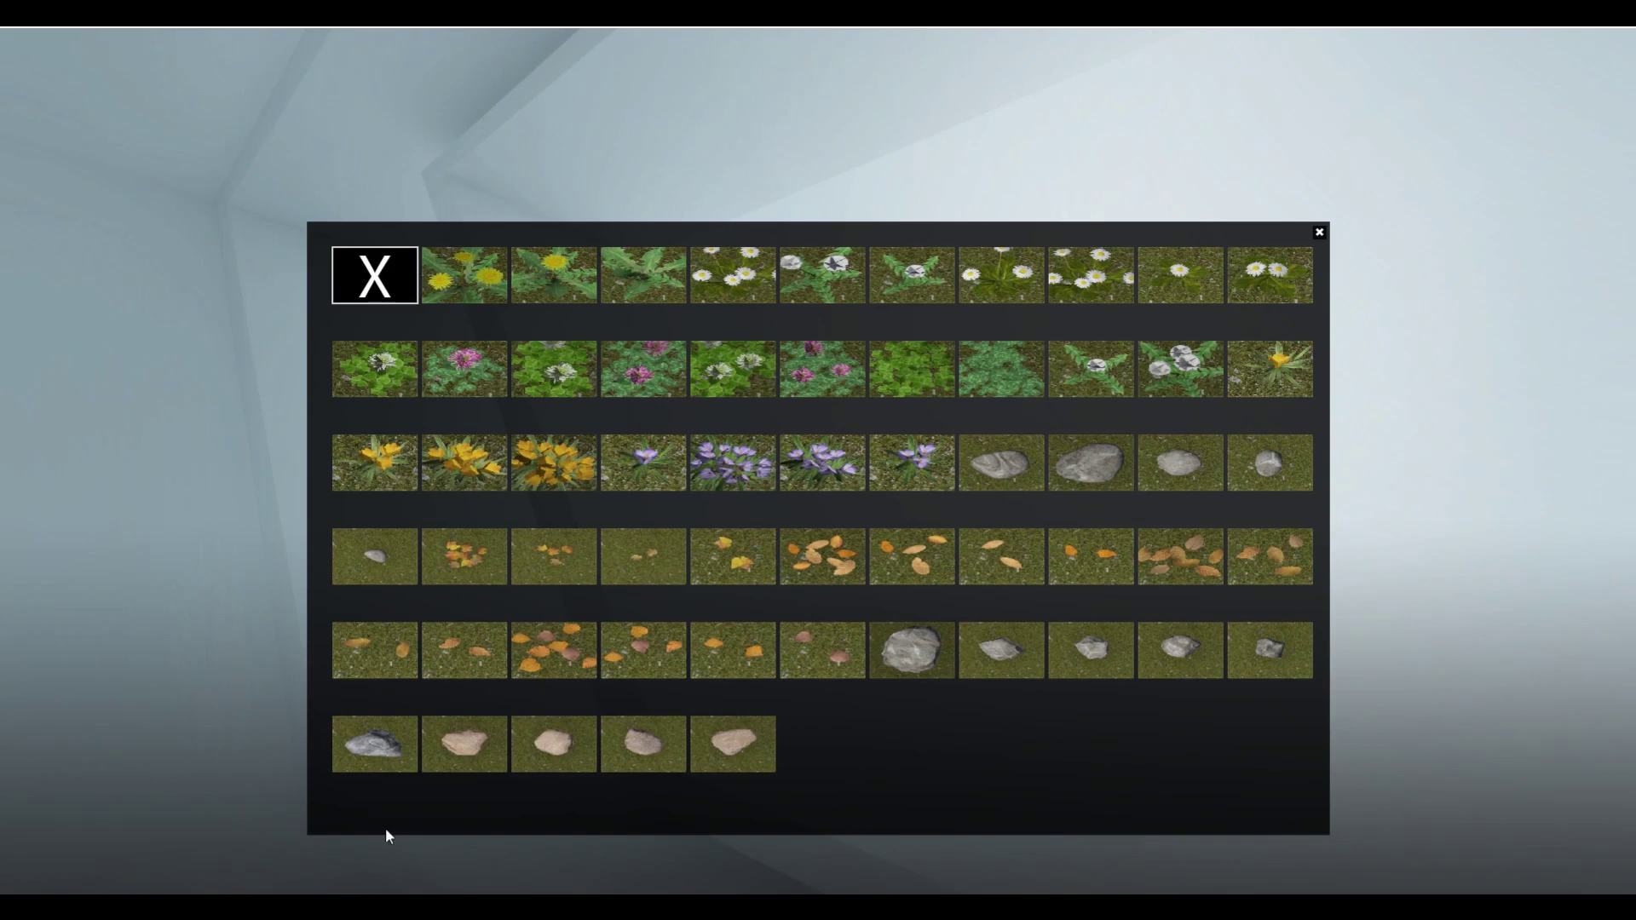
click(910, 649)
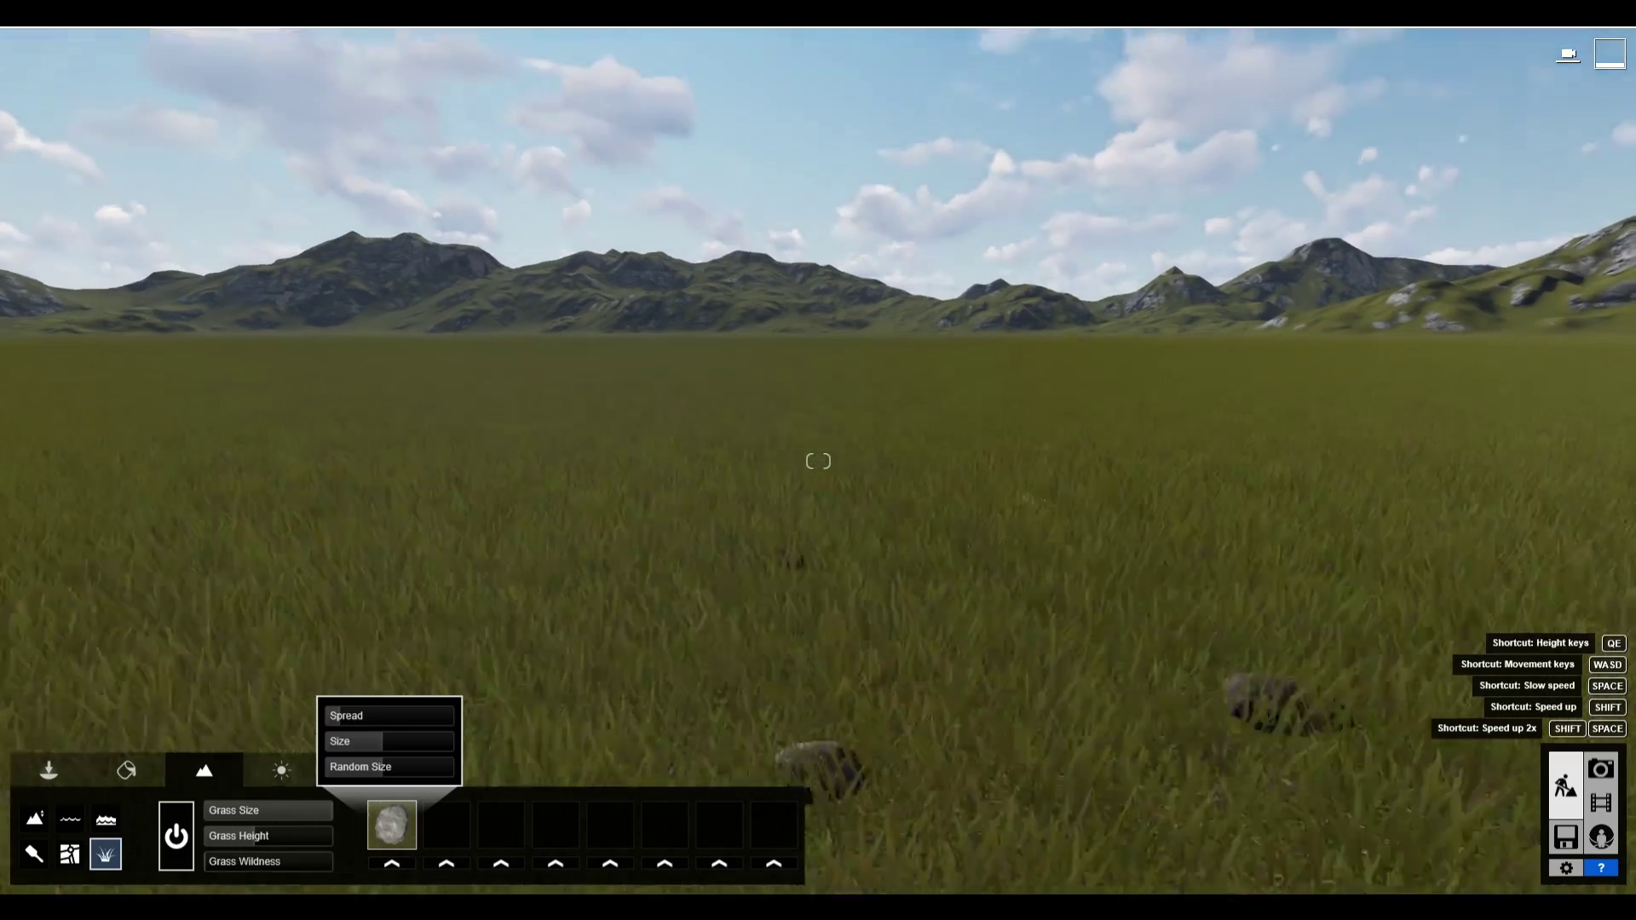
key(s)
right_drag(819, 461, 818, 614)
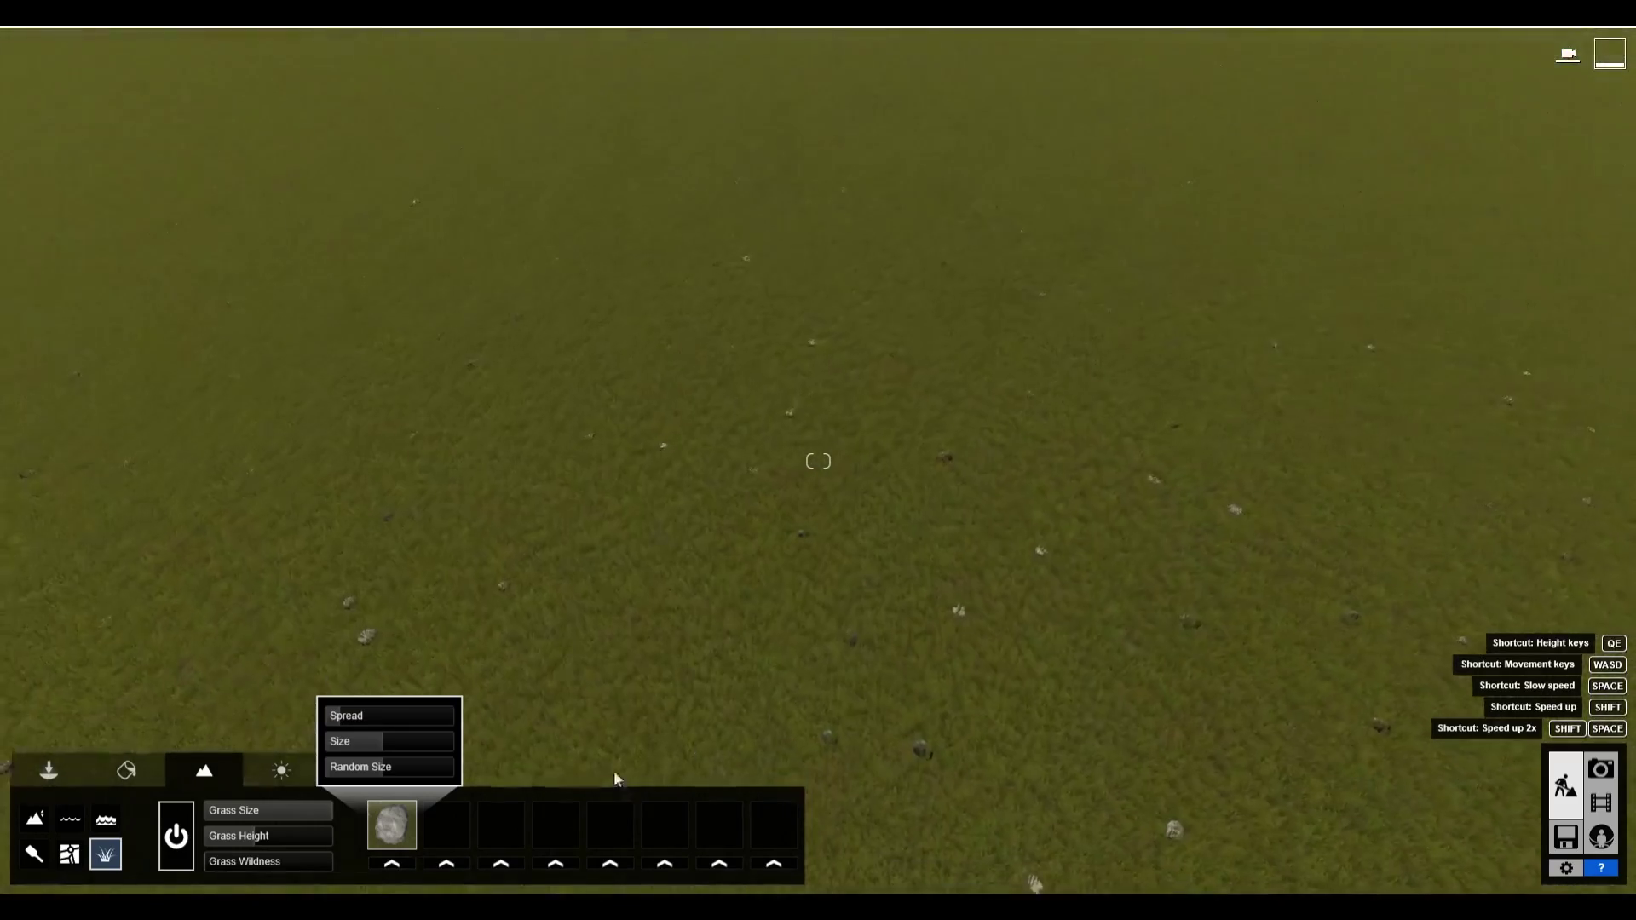
Step: Fill the next three grass item slots with a beige stone, the dense yellow flower cluster and Dandelions 1
click(446, 863)
click(465, 746)
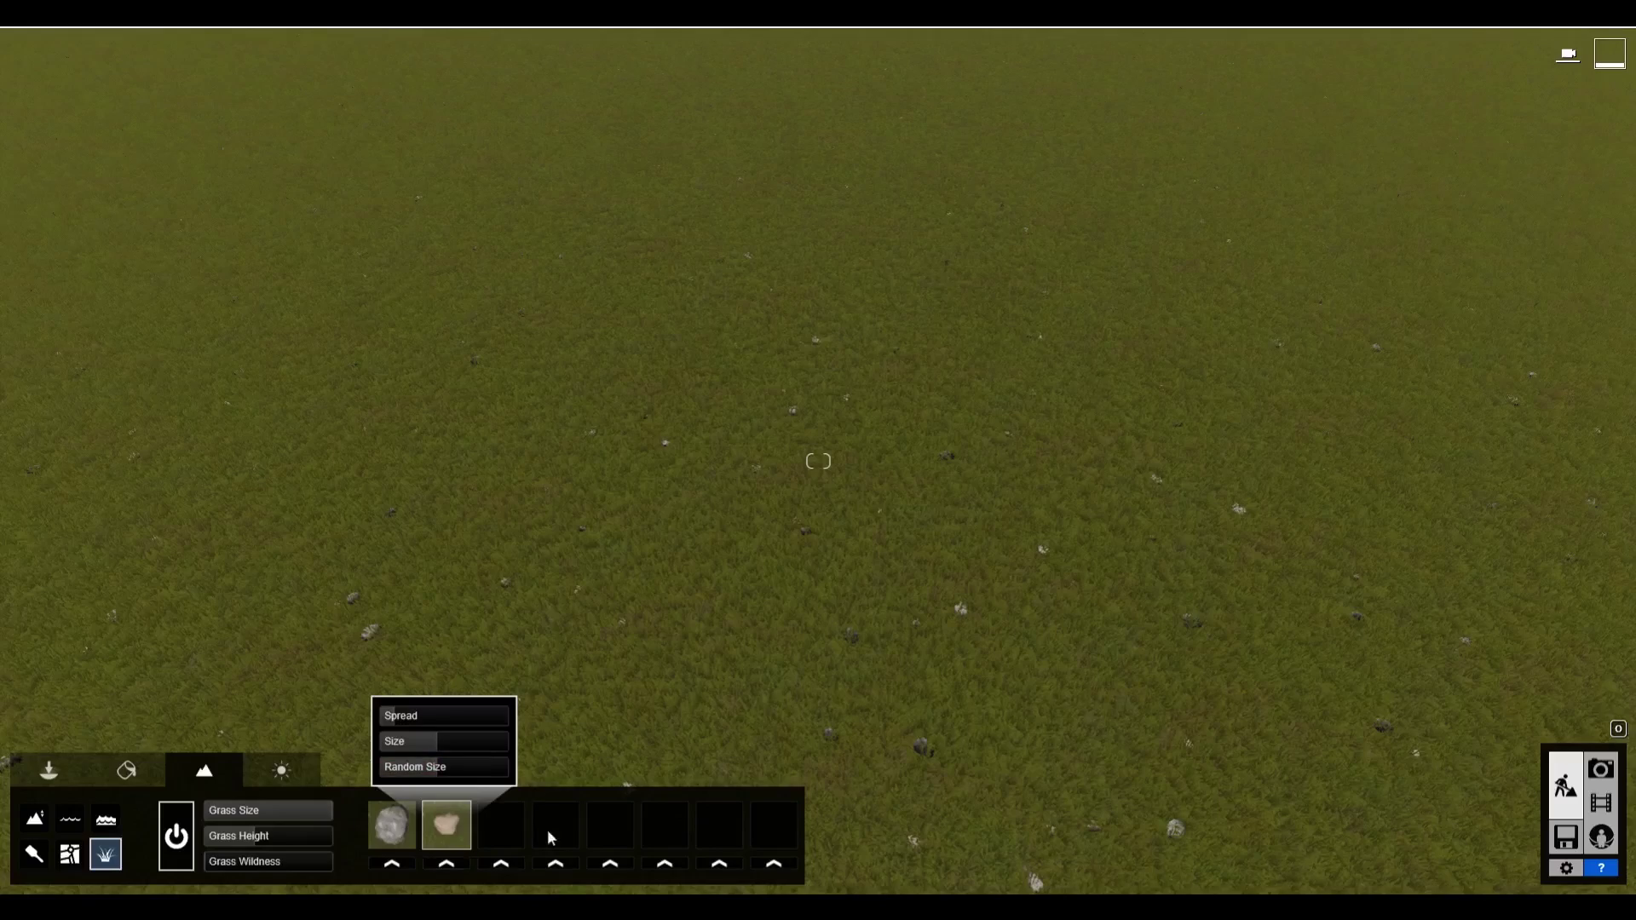
click(502, 865)
click(545, 475)
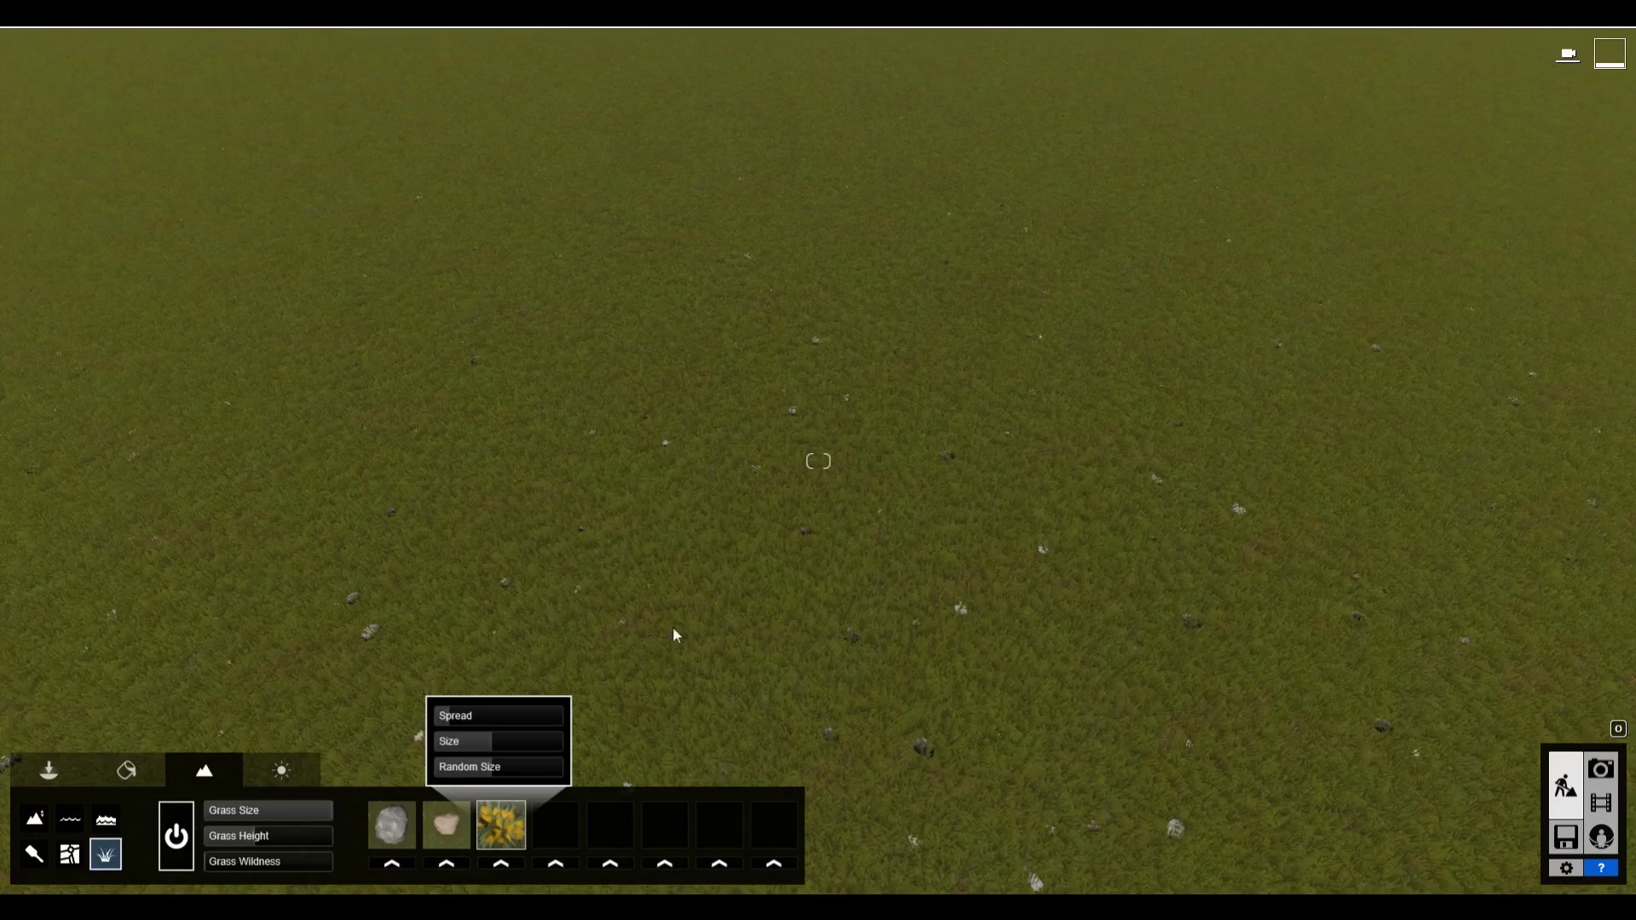
click(568, 866)
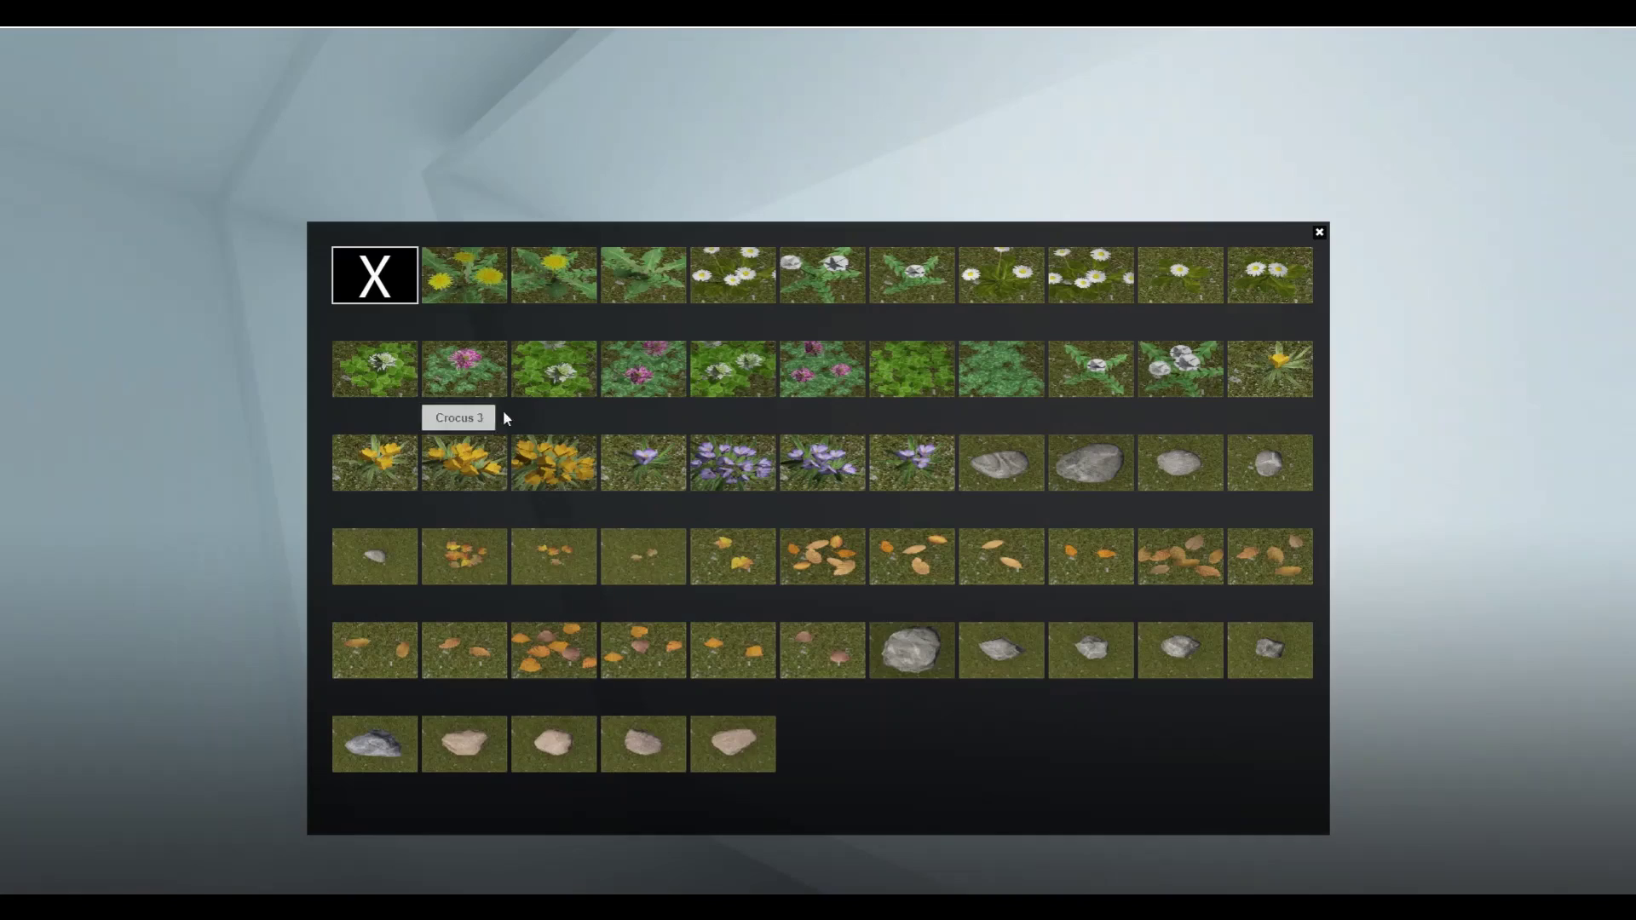
click(464, 271)
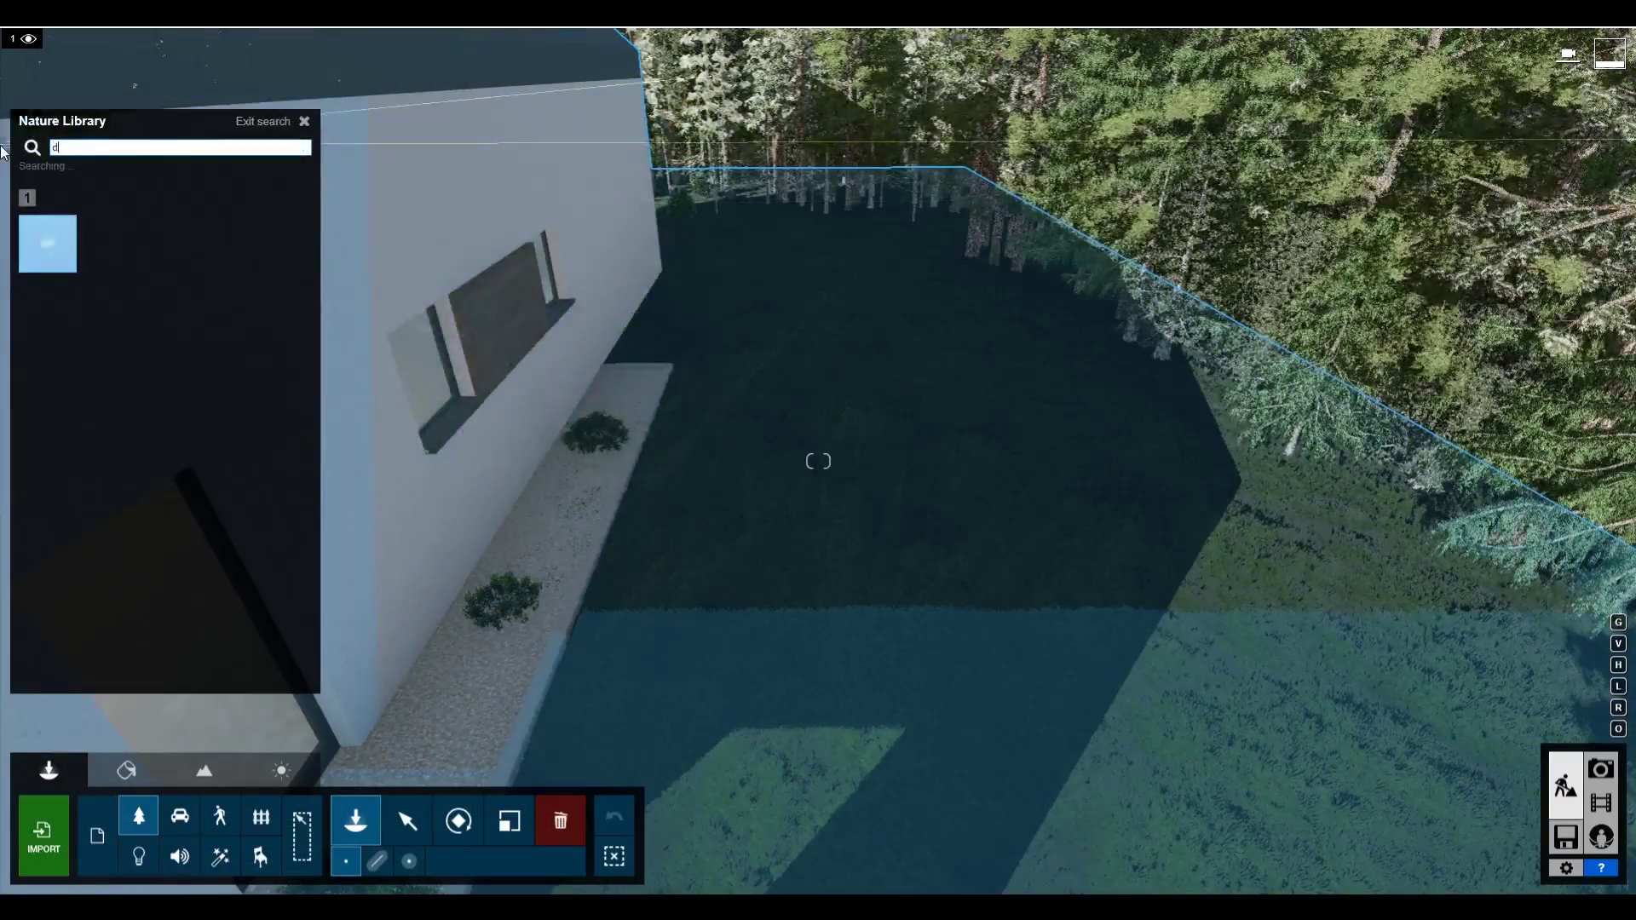
Step: Search the Nature Library for "dand" and place the floating dandelion object on the shaded lawn beside the house
text(an)
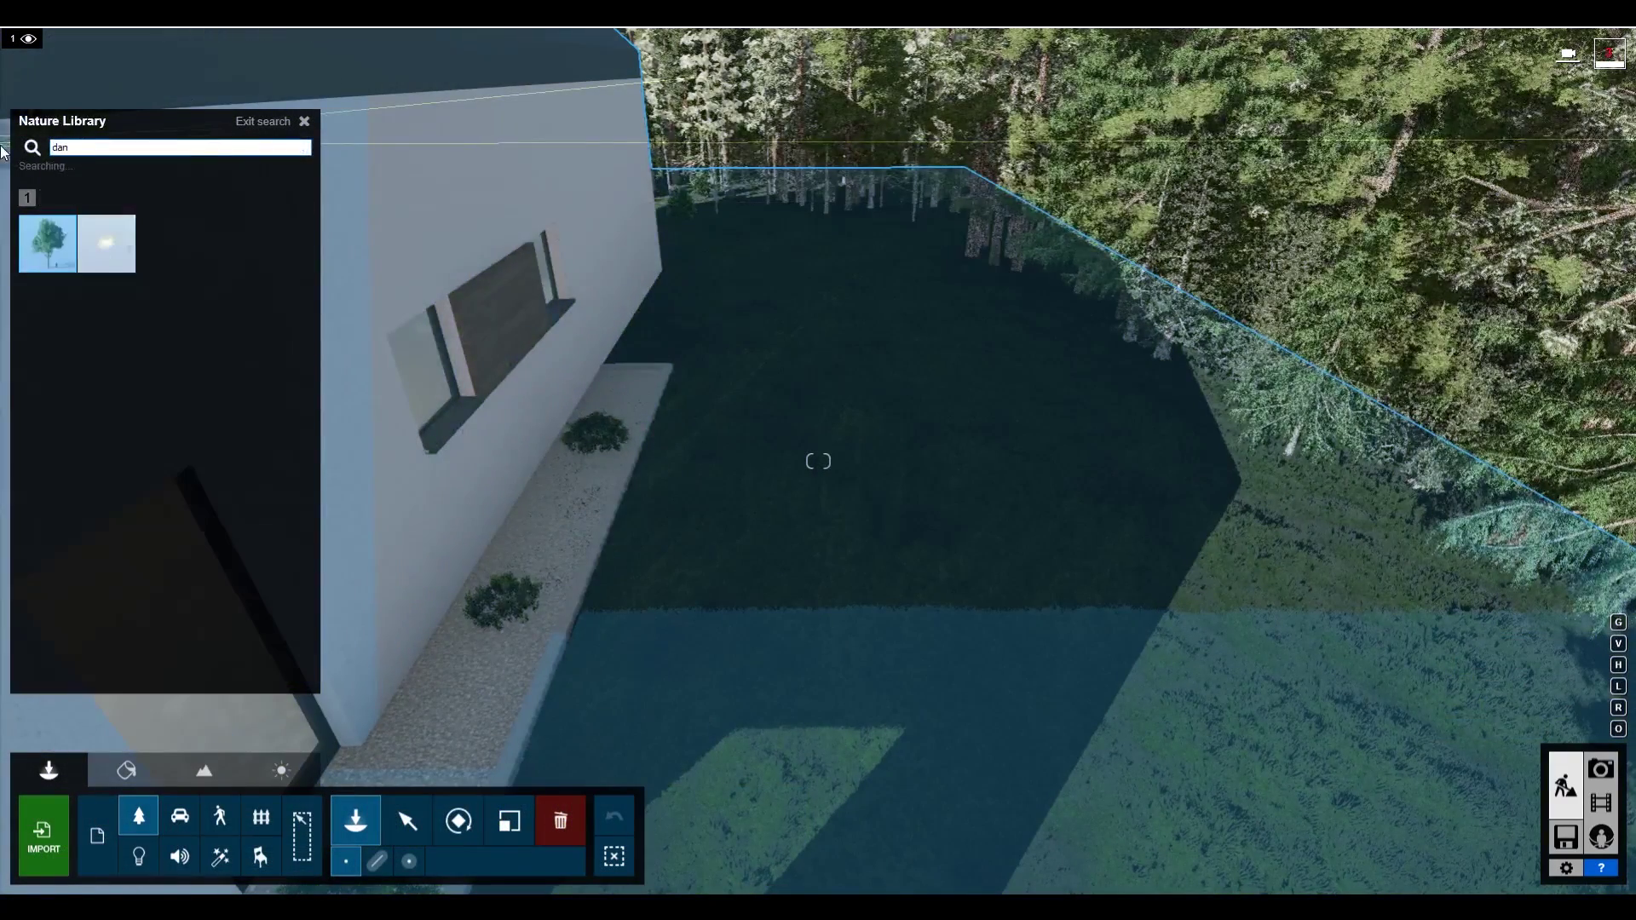
text(d)
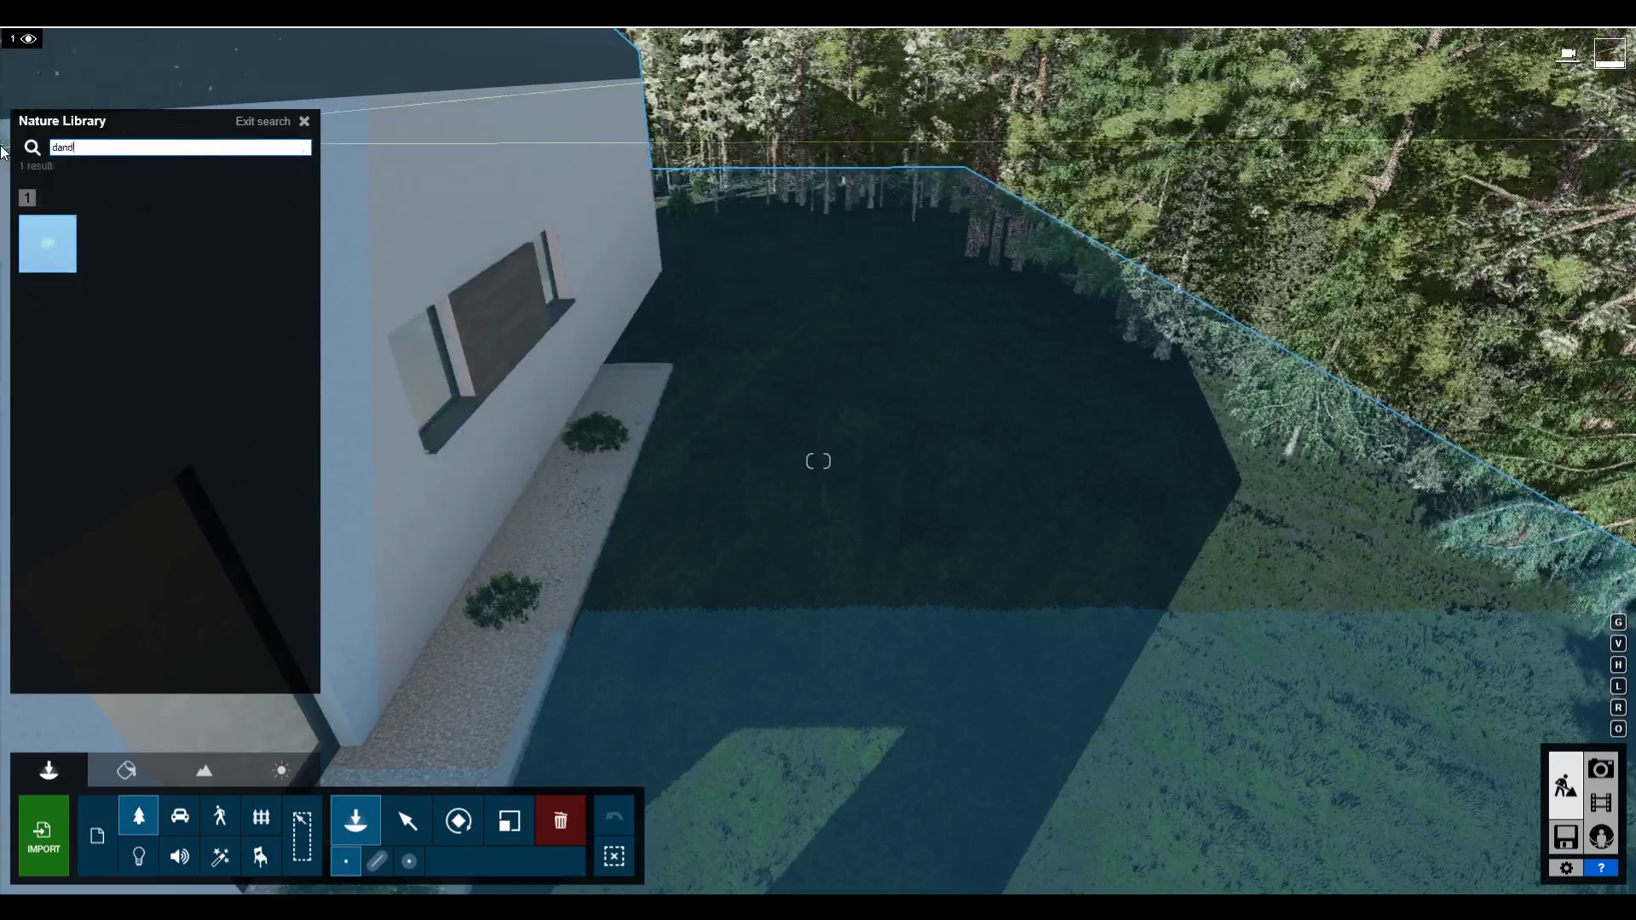
mouse_move(51, 247)
click(51, 247)
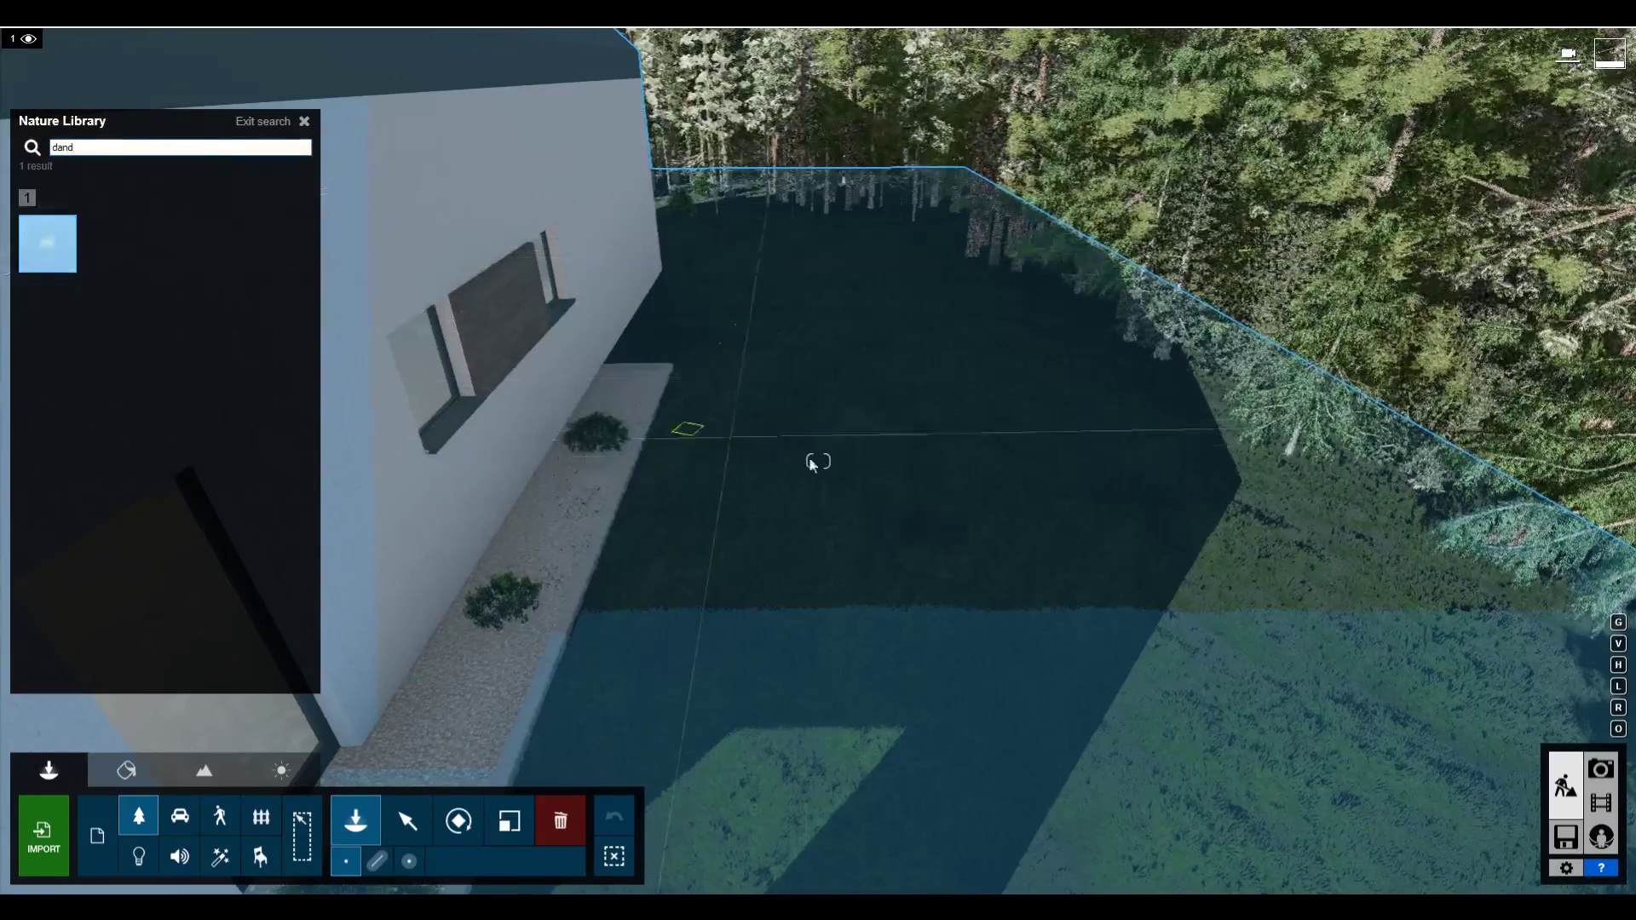
key(w)
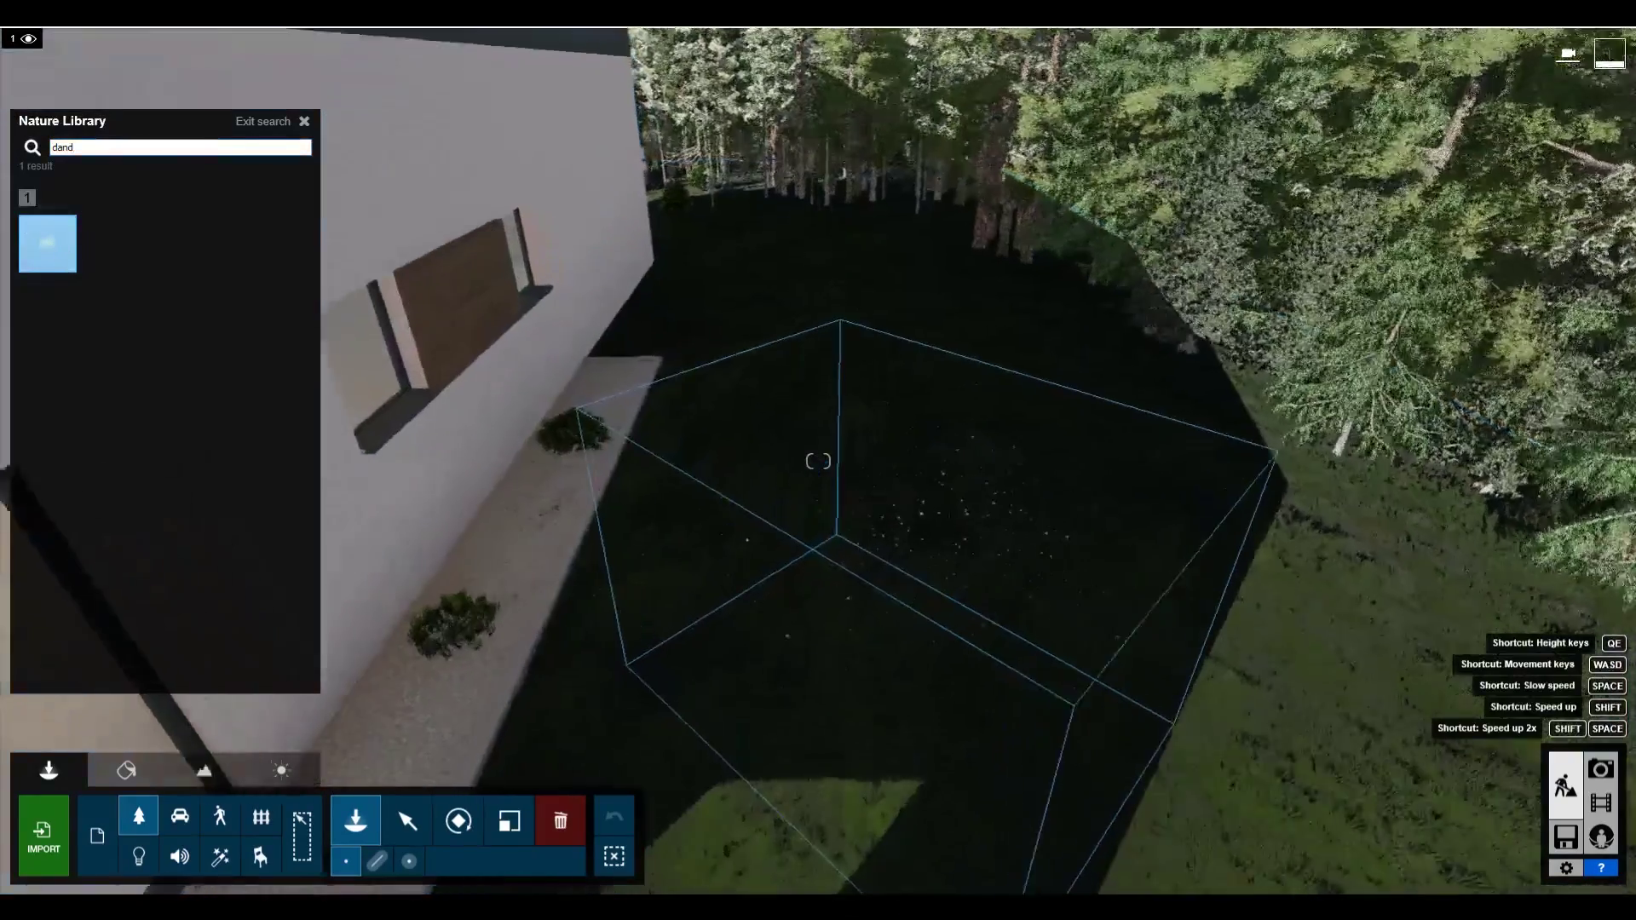
key(w)
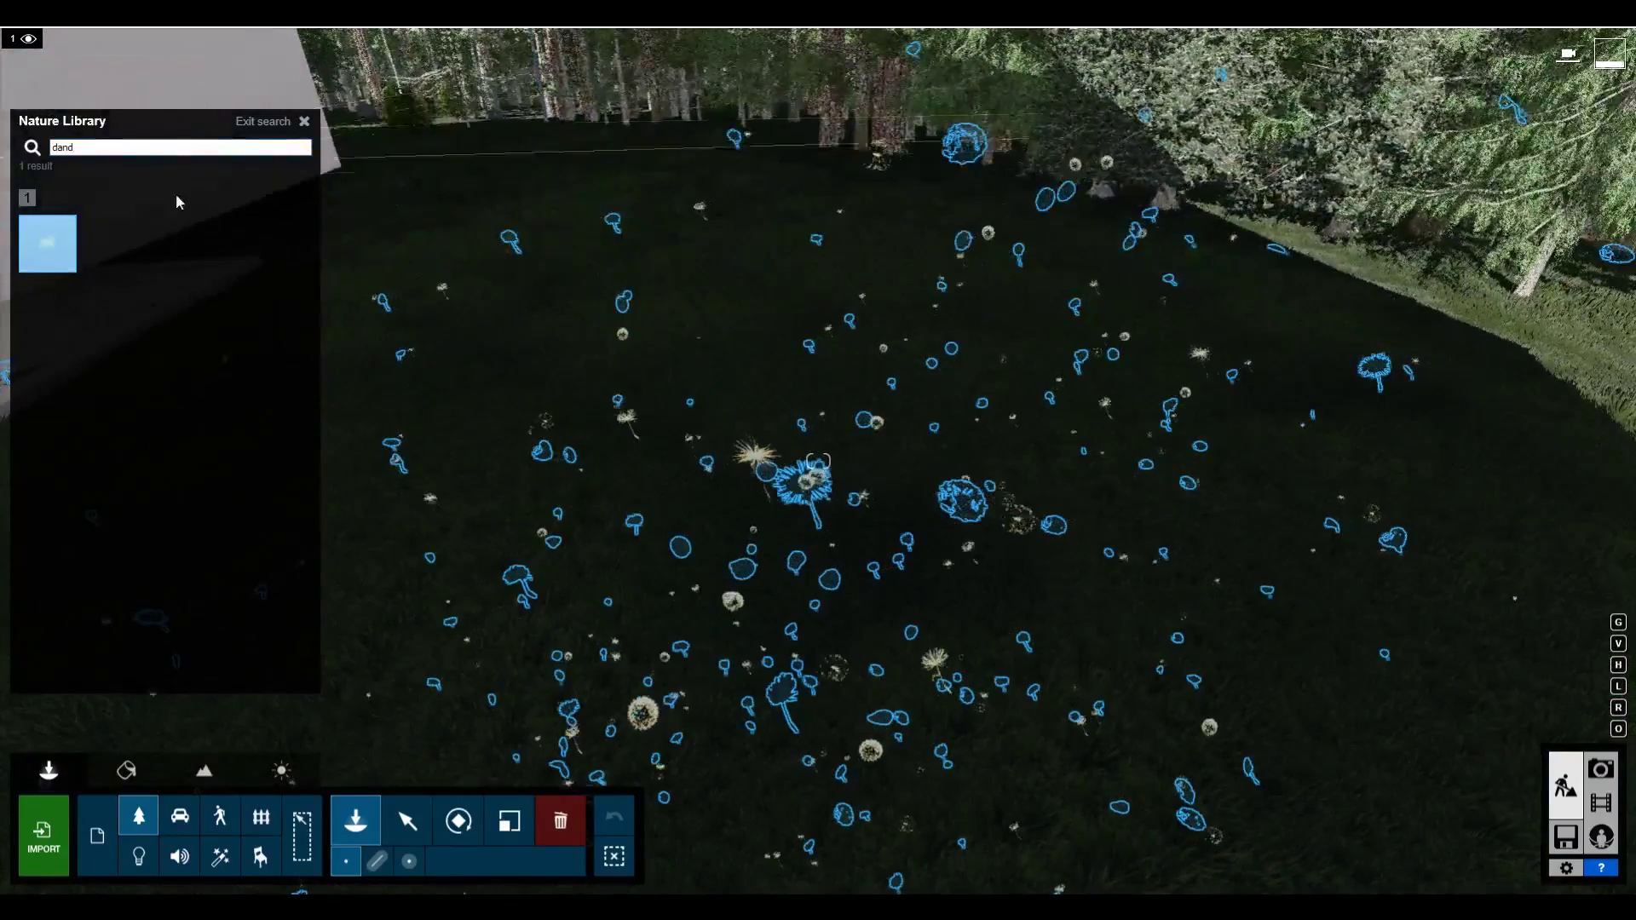
Step: Search the Nature Library for "weed" and place two Gateway Joe Pyeweed Red plants on the shaded lawn
drag(128, 148, 30, 157)
text(weed)
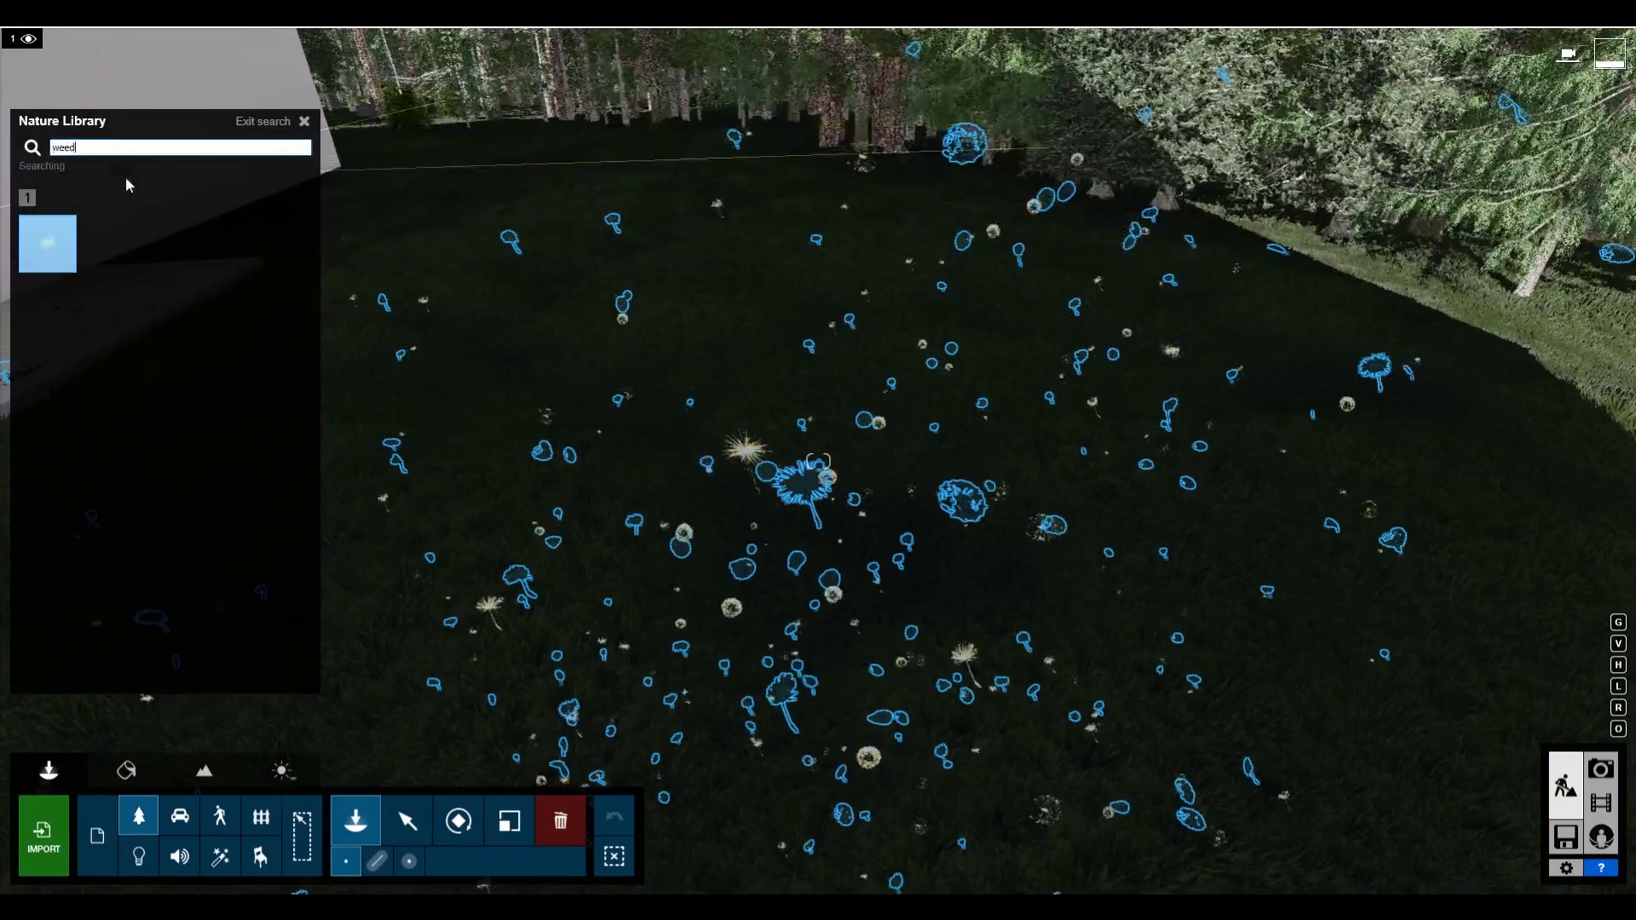
mouse_move(53, 250)
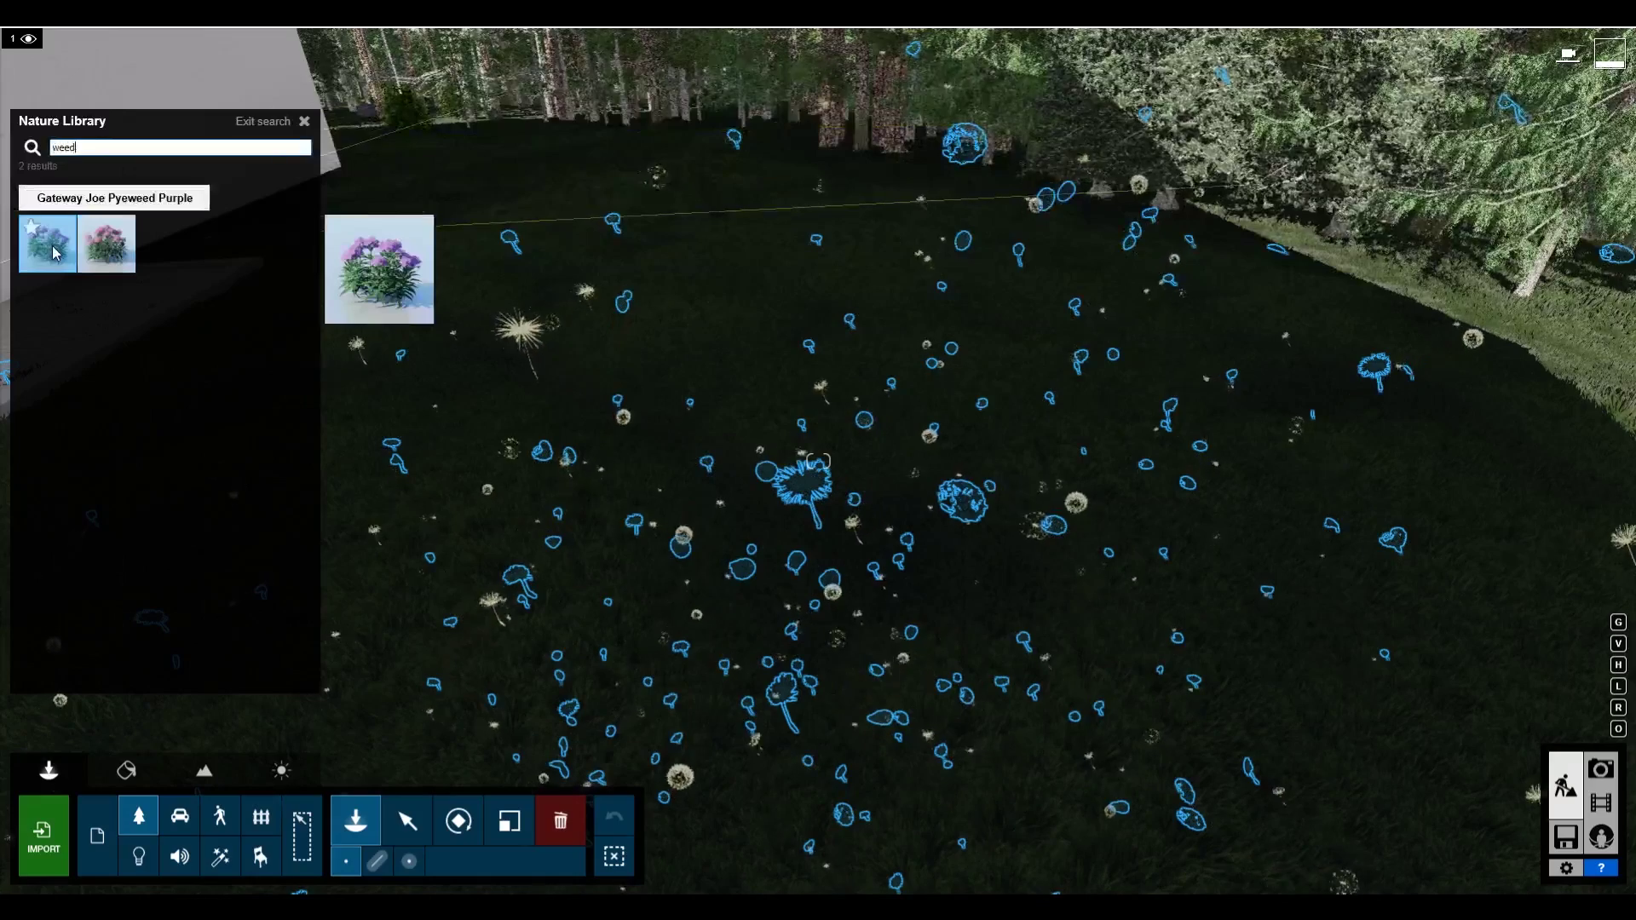
click(126, 247)
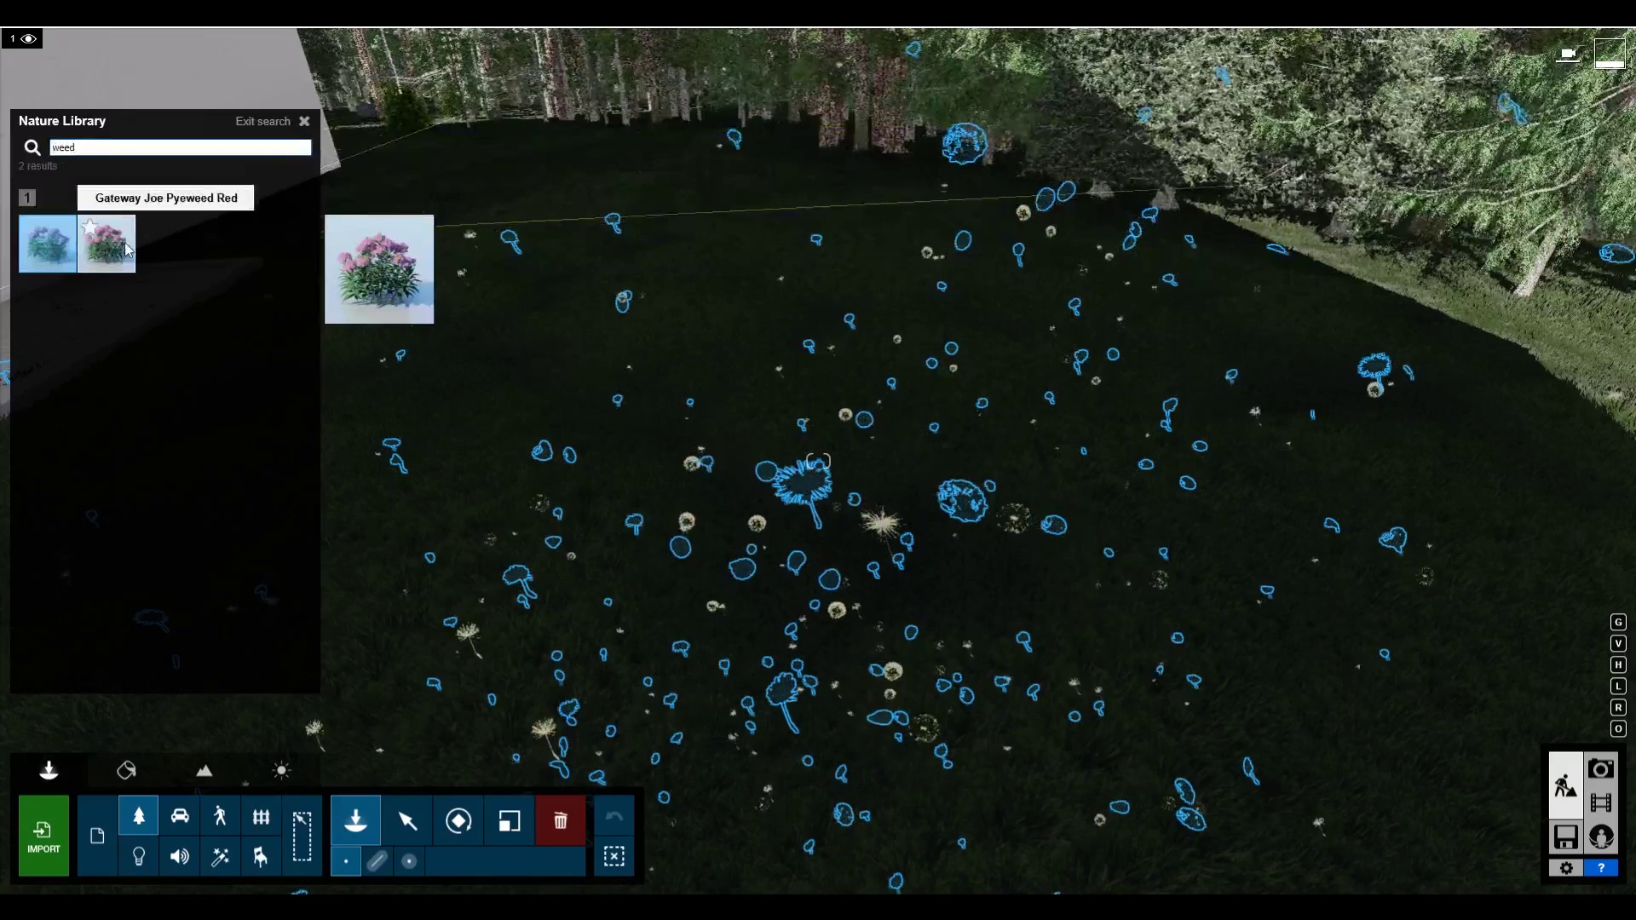
click(1075, 535)
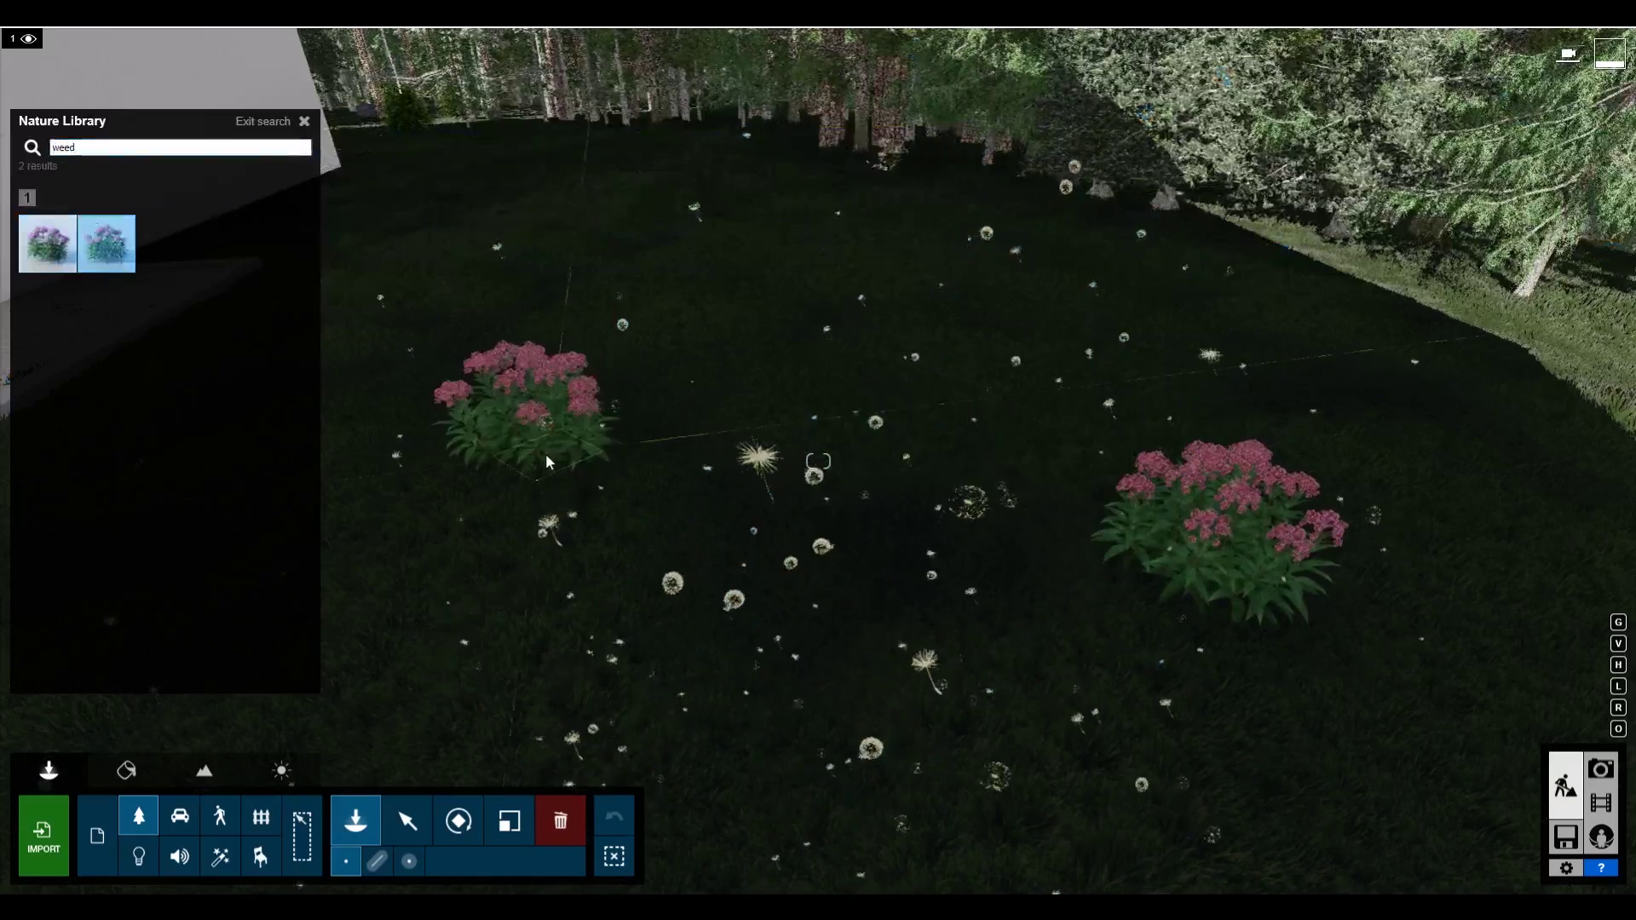
click(546, 454)
Step: Search the Nature Library for "crab" and place a Crab Apple RT tree on the lawn
drag(102, 147, 2, 147)
text(crab)
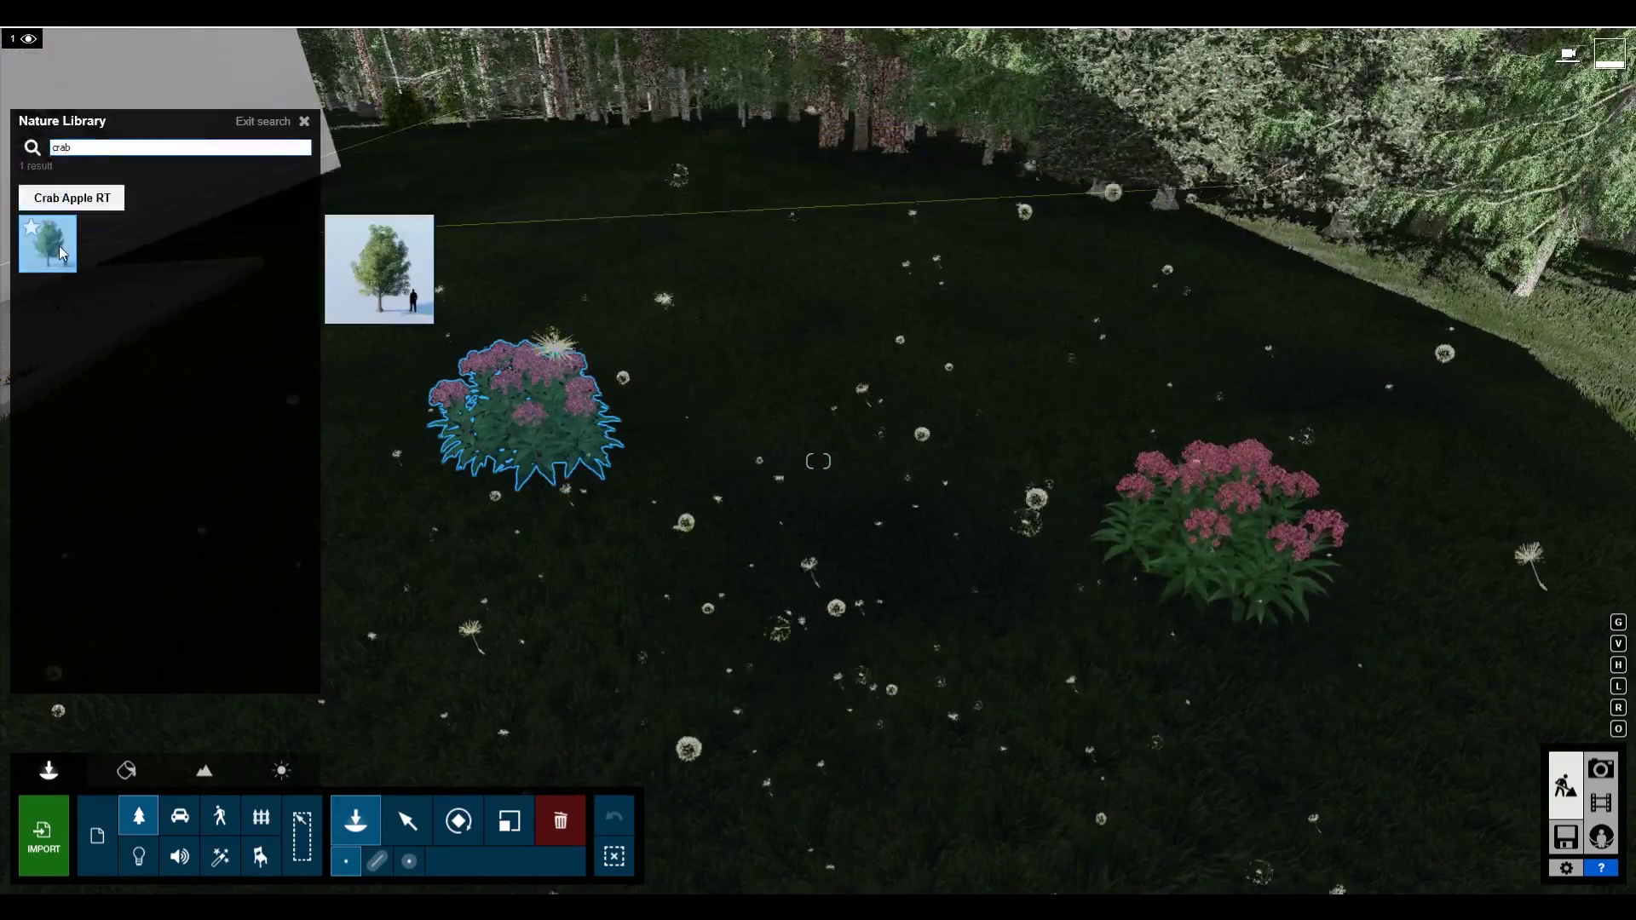
click(62, 254)
click(610, 304)
key(s)
right_drag(610, 304, 477, 311)
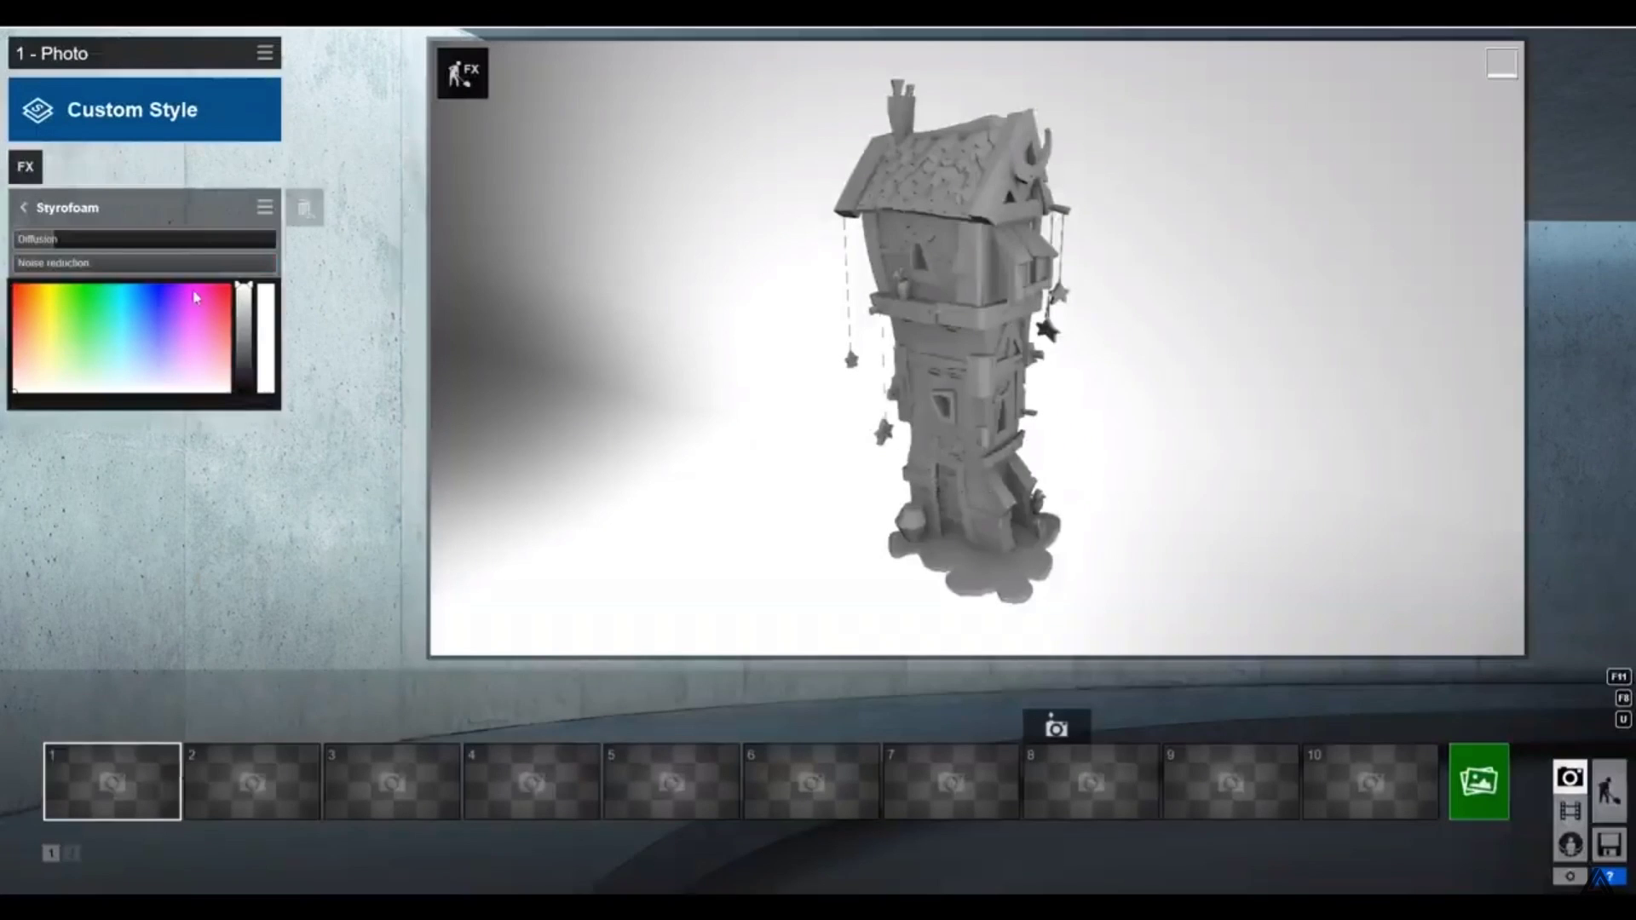
Step: Raise the Styrofoam effect's diffusion to its maximum, and add the Real Skies effect to the house photo
drag(110, 243, 273, 242)
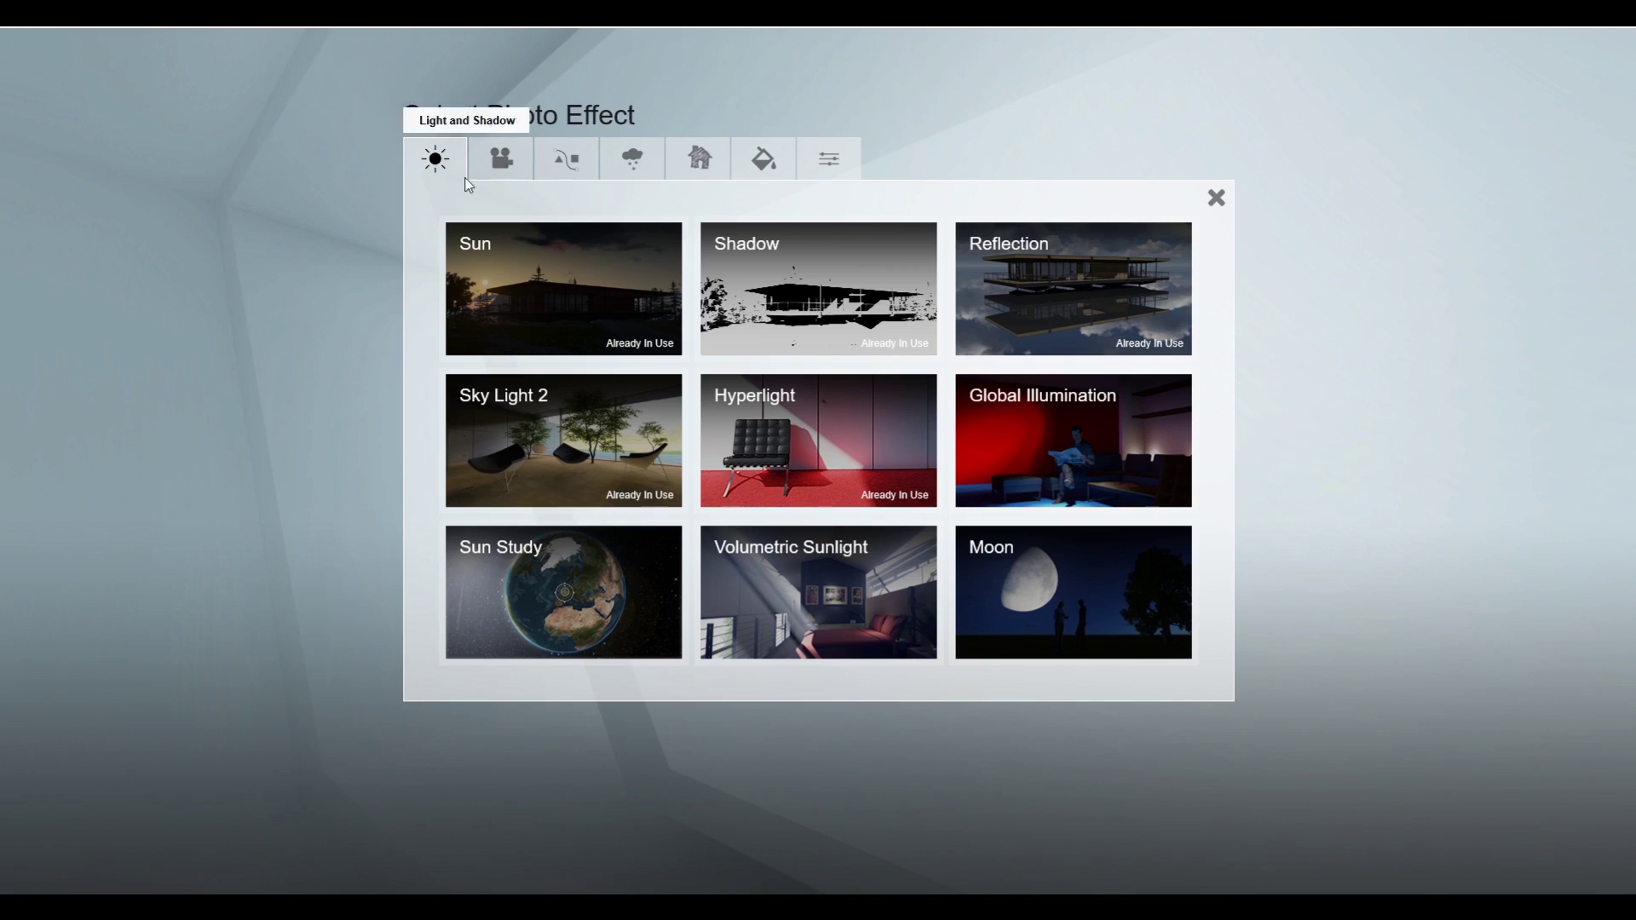
click(641, 174)
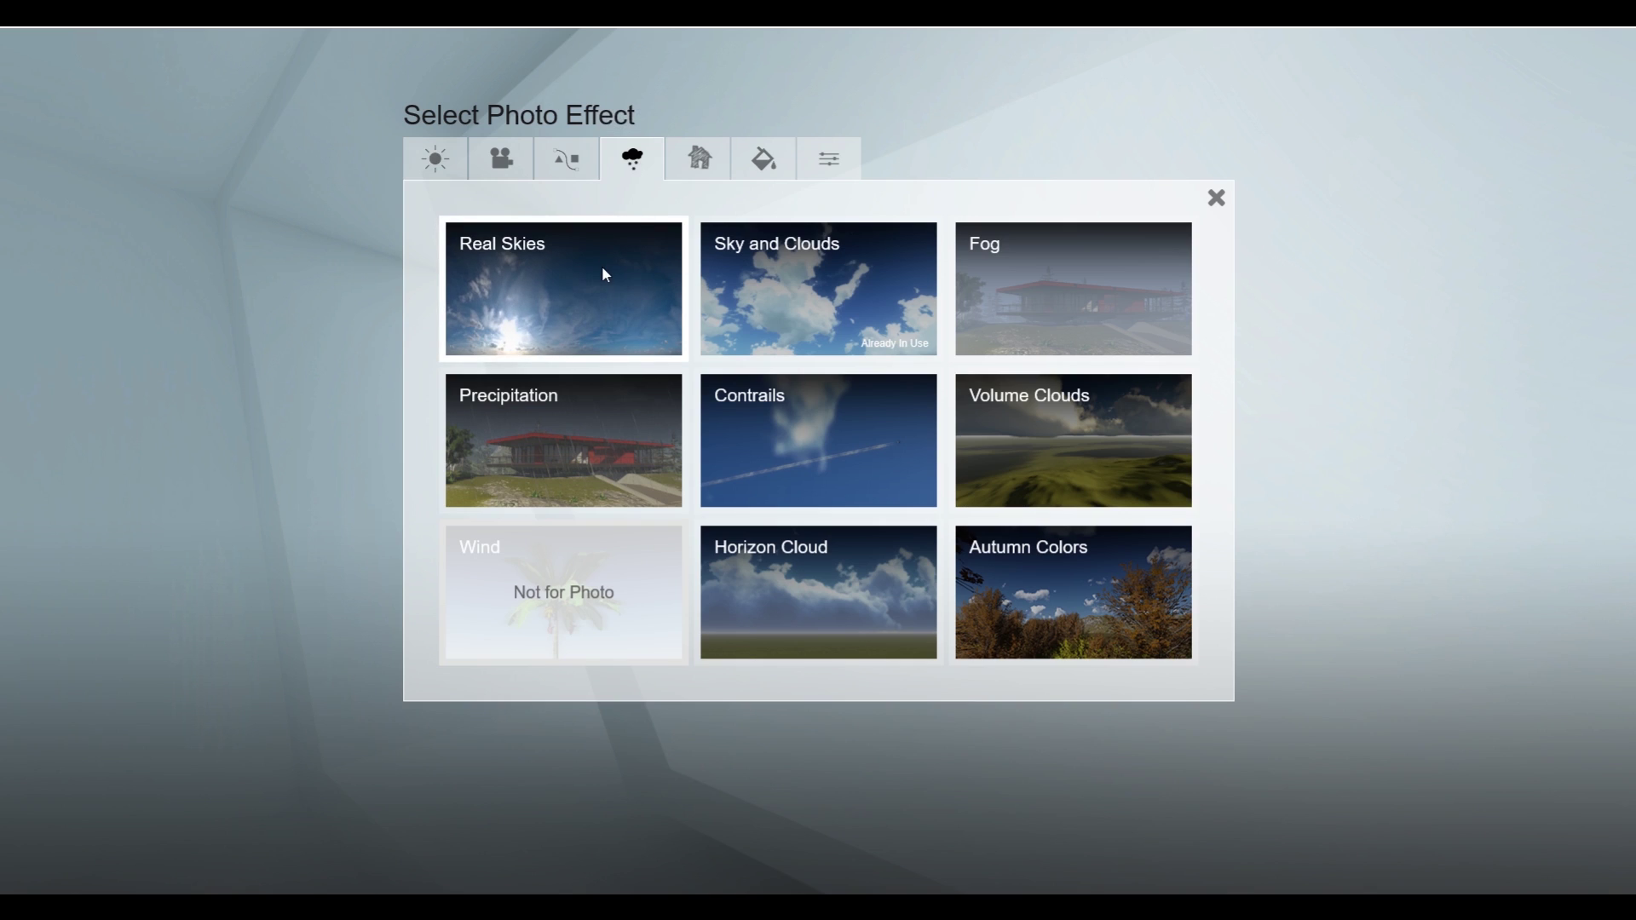
click(576, 349)
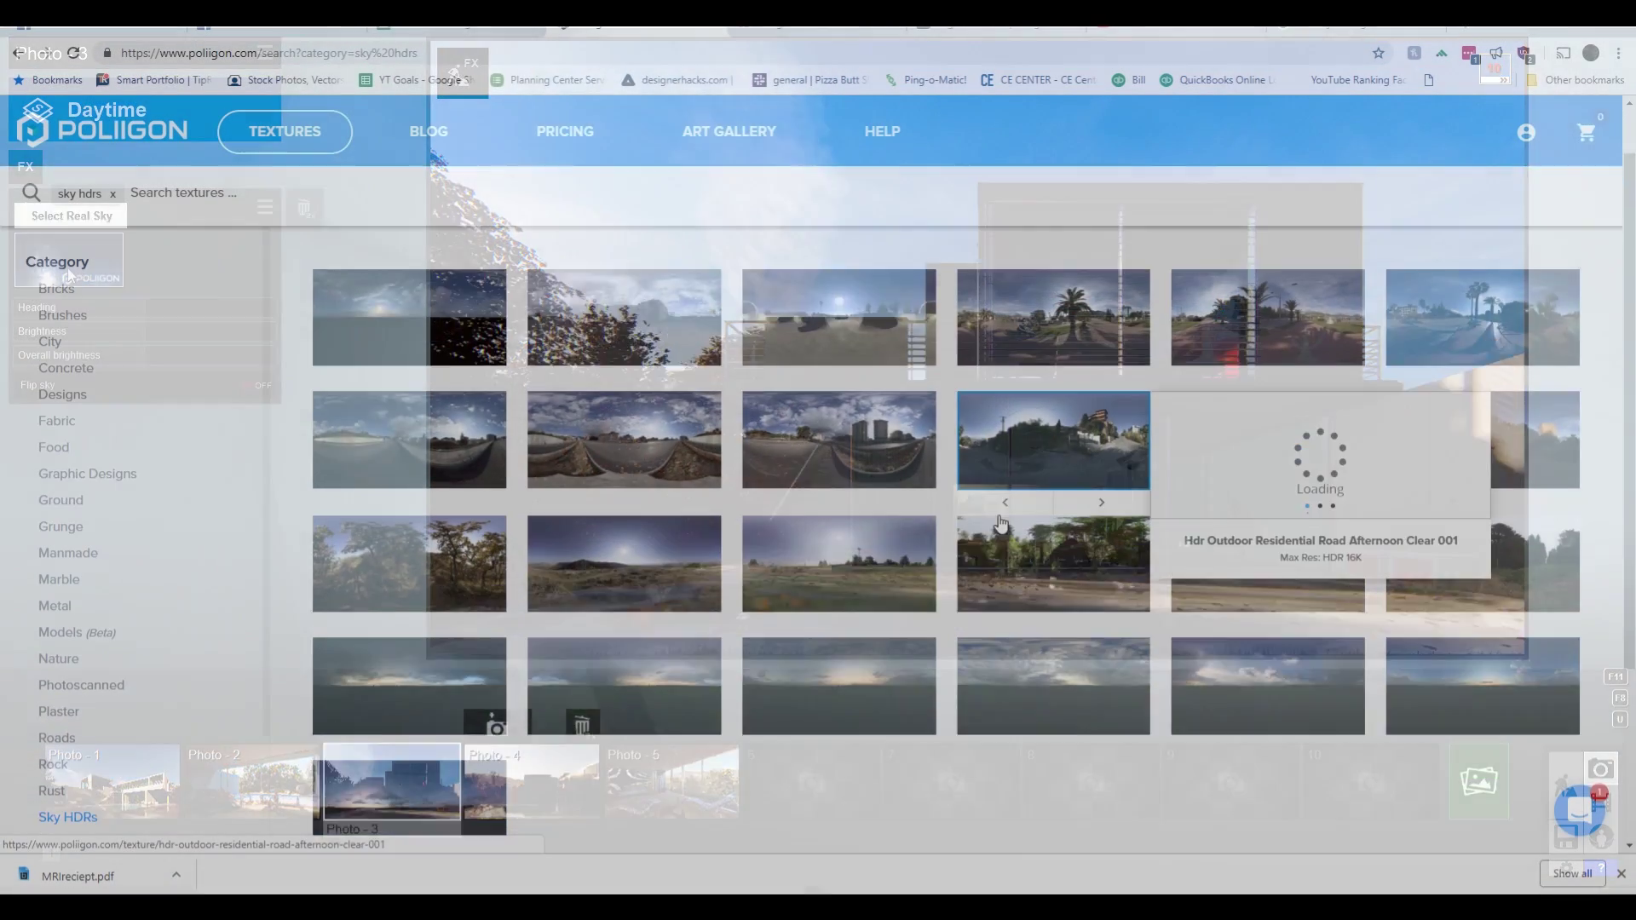
Step: Look through the Sky HDRs on the Poliigon website in the browser, and open the Studio HDRs category
scroll(999, 514, down, 8)
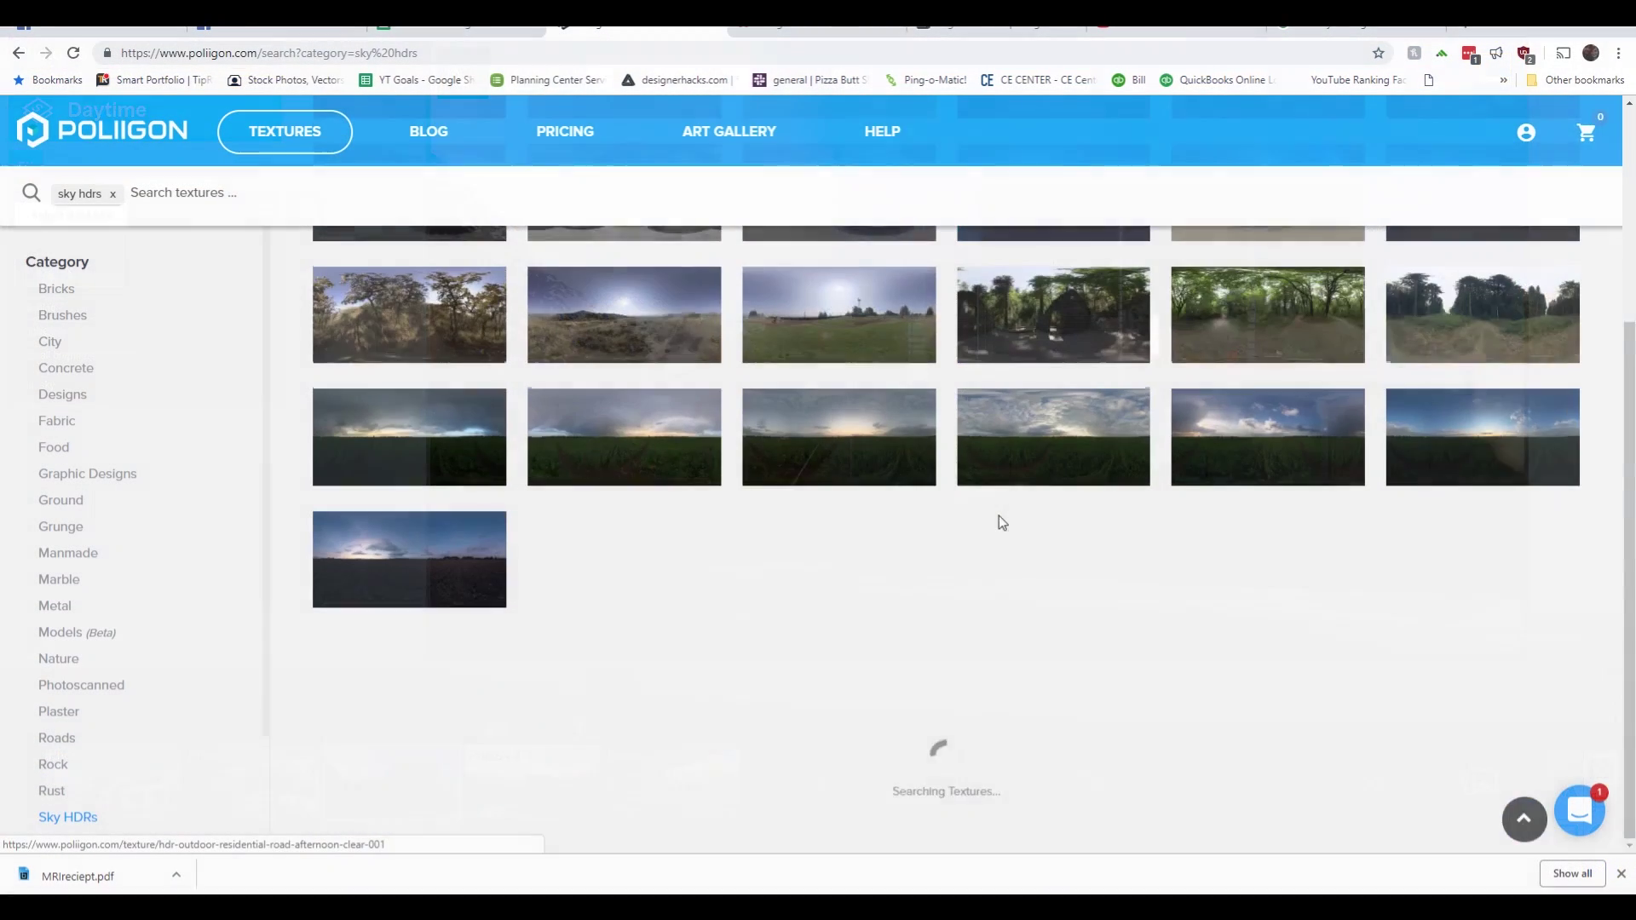
scroll(1014, 554, down, 4)
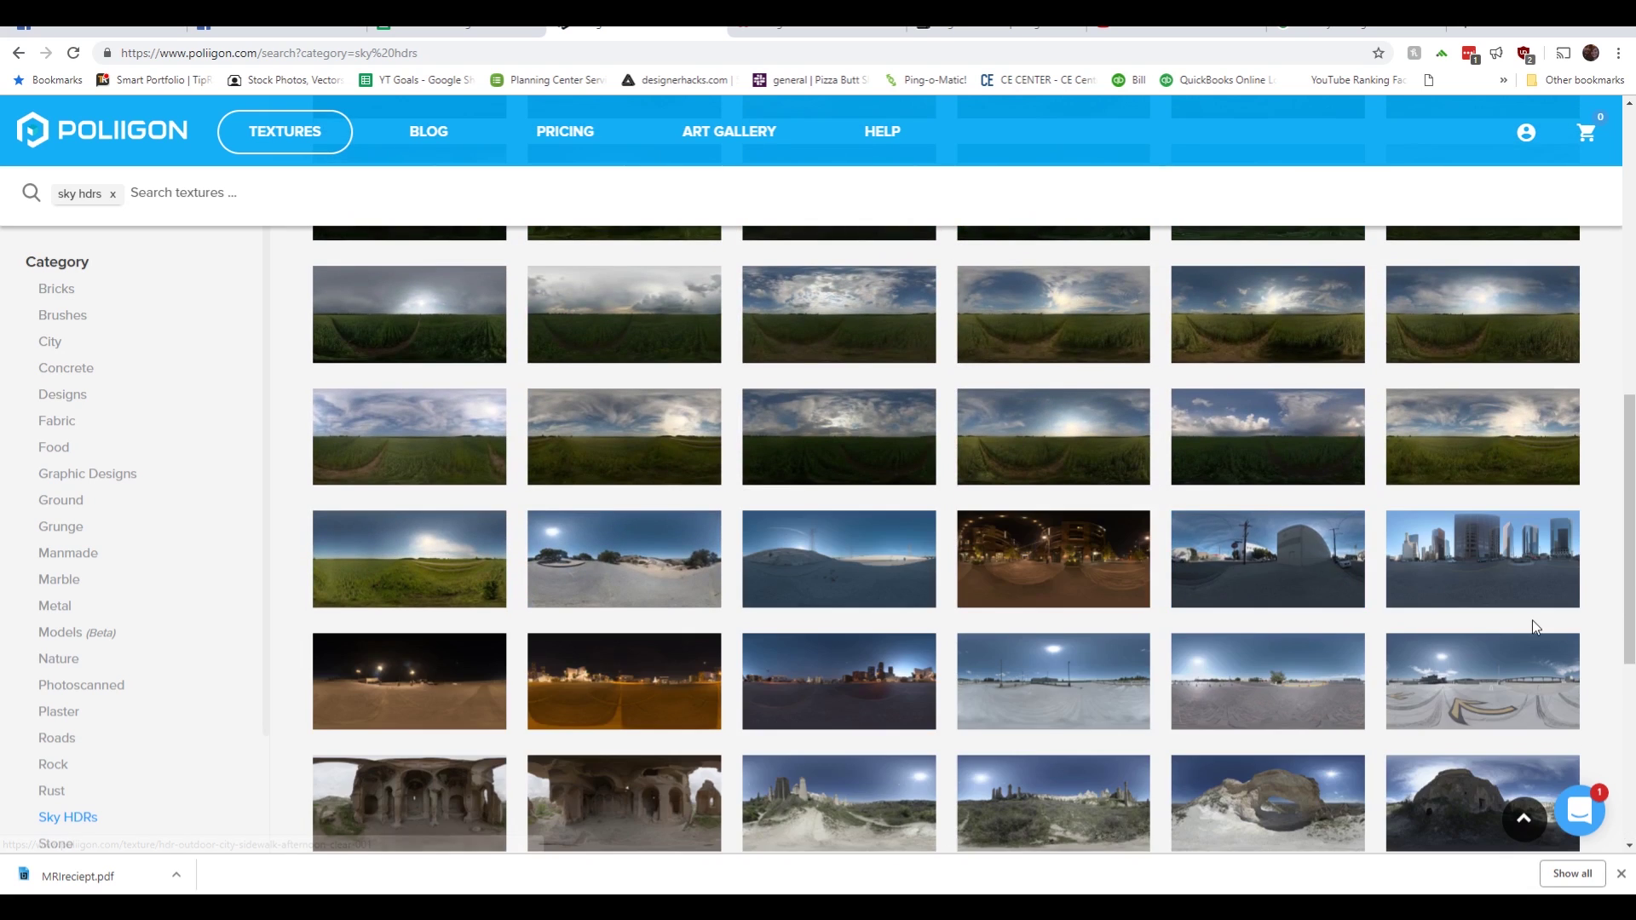
scroll(1525, 618, down, 6)
scroll(1525, 617, down, 10)
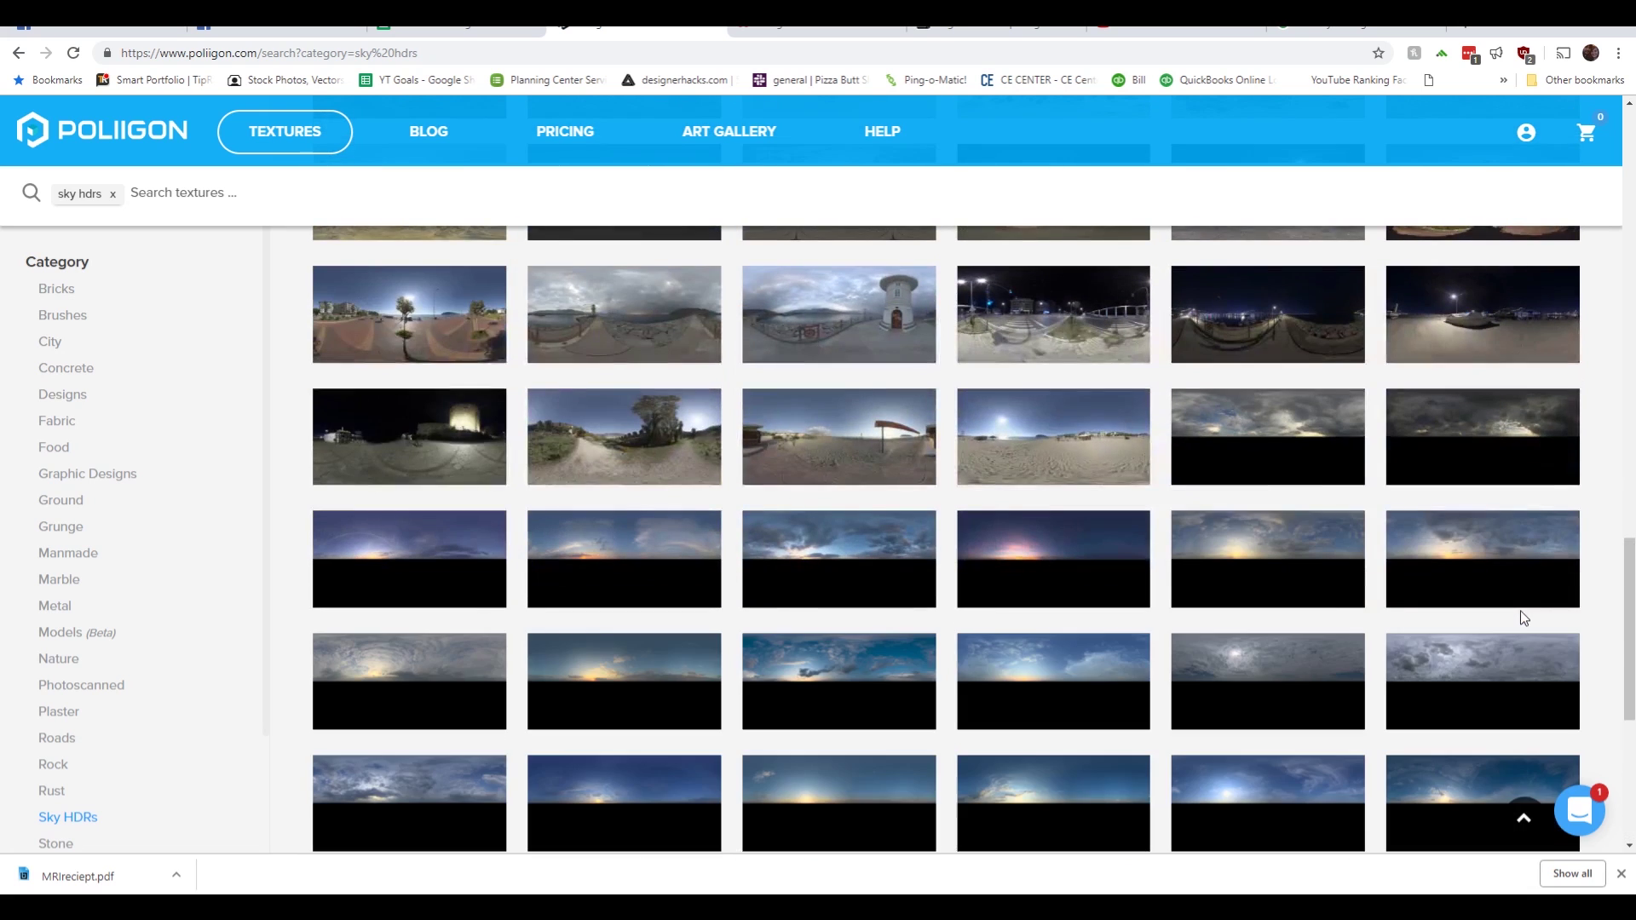
scroll(1525, 617, down, 1)
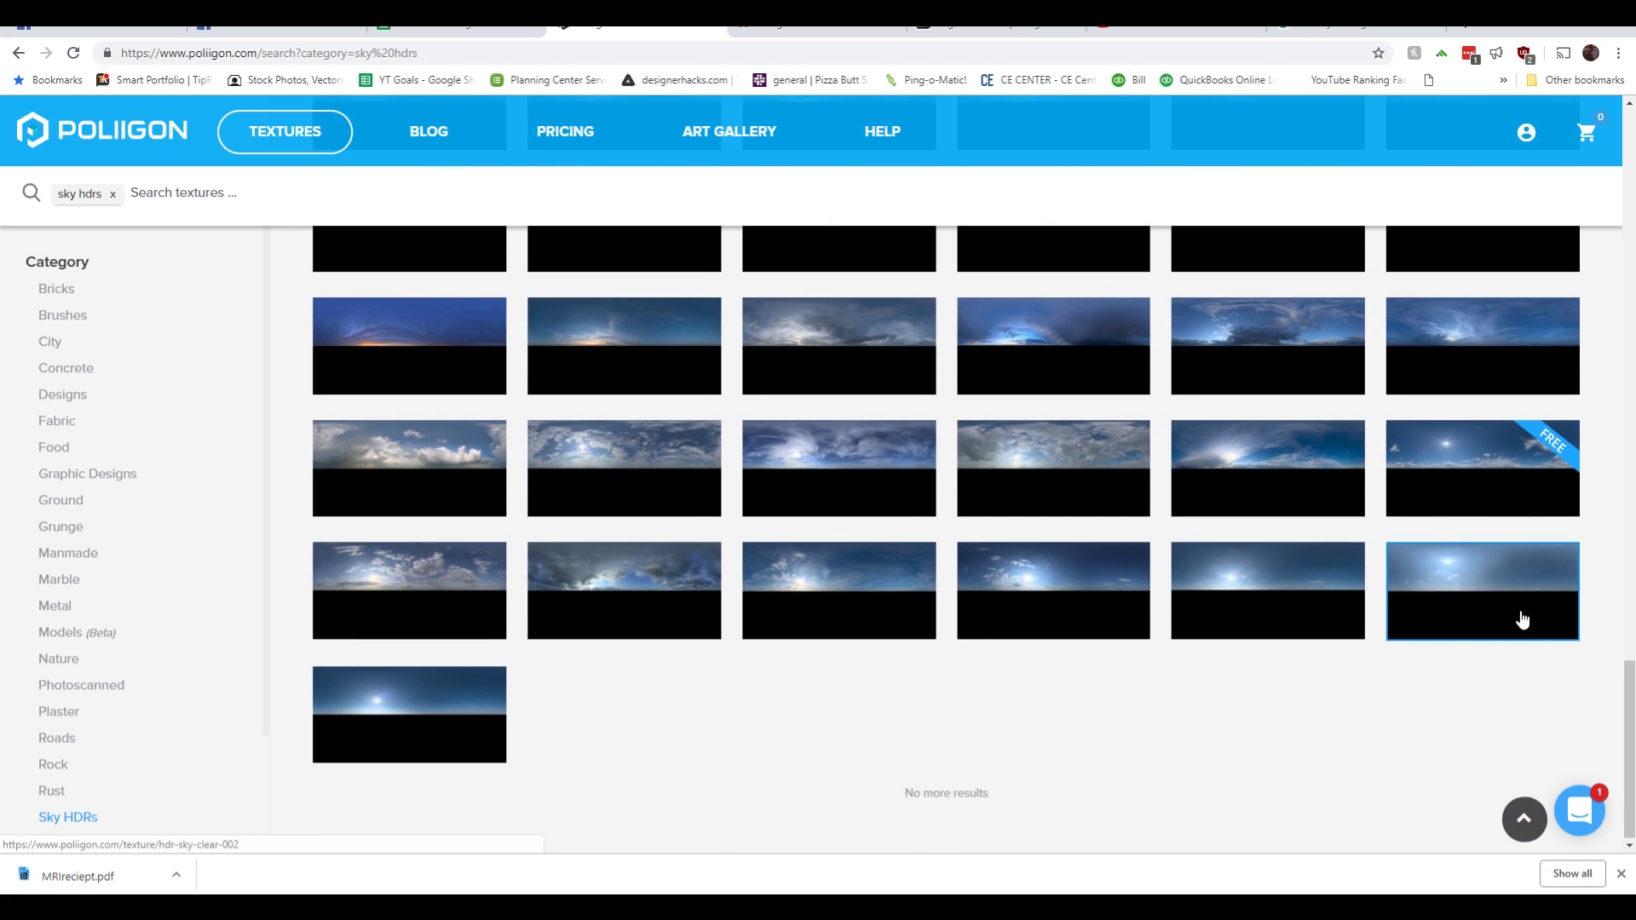
mouse_move(282, 119)
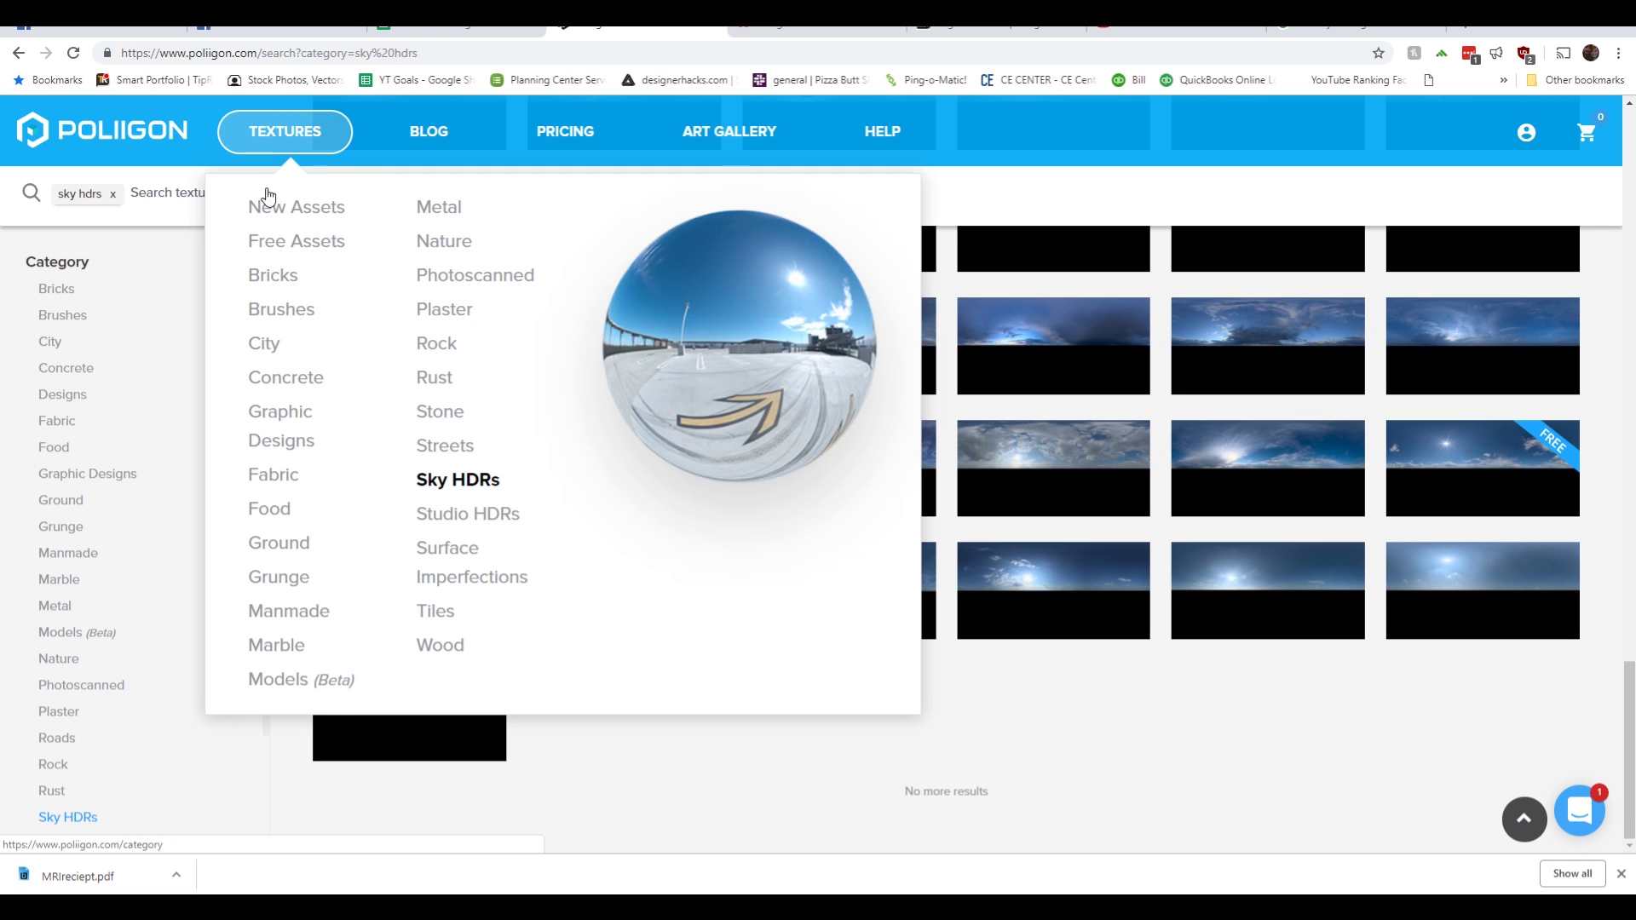
click(468, 516)
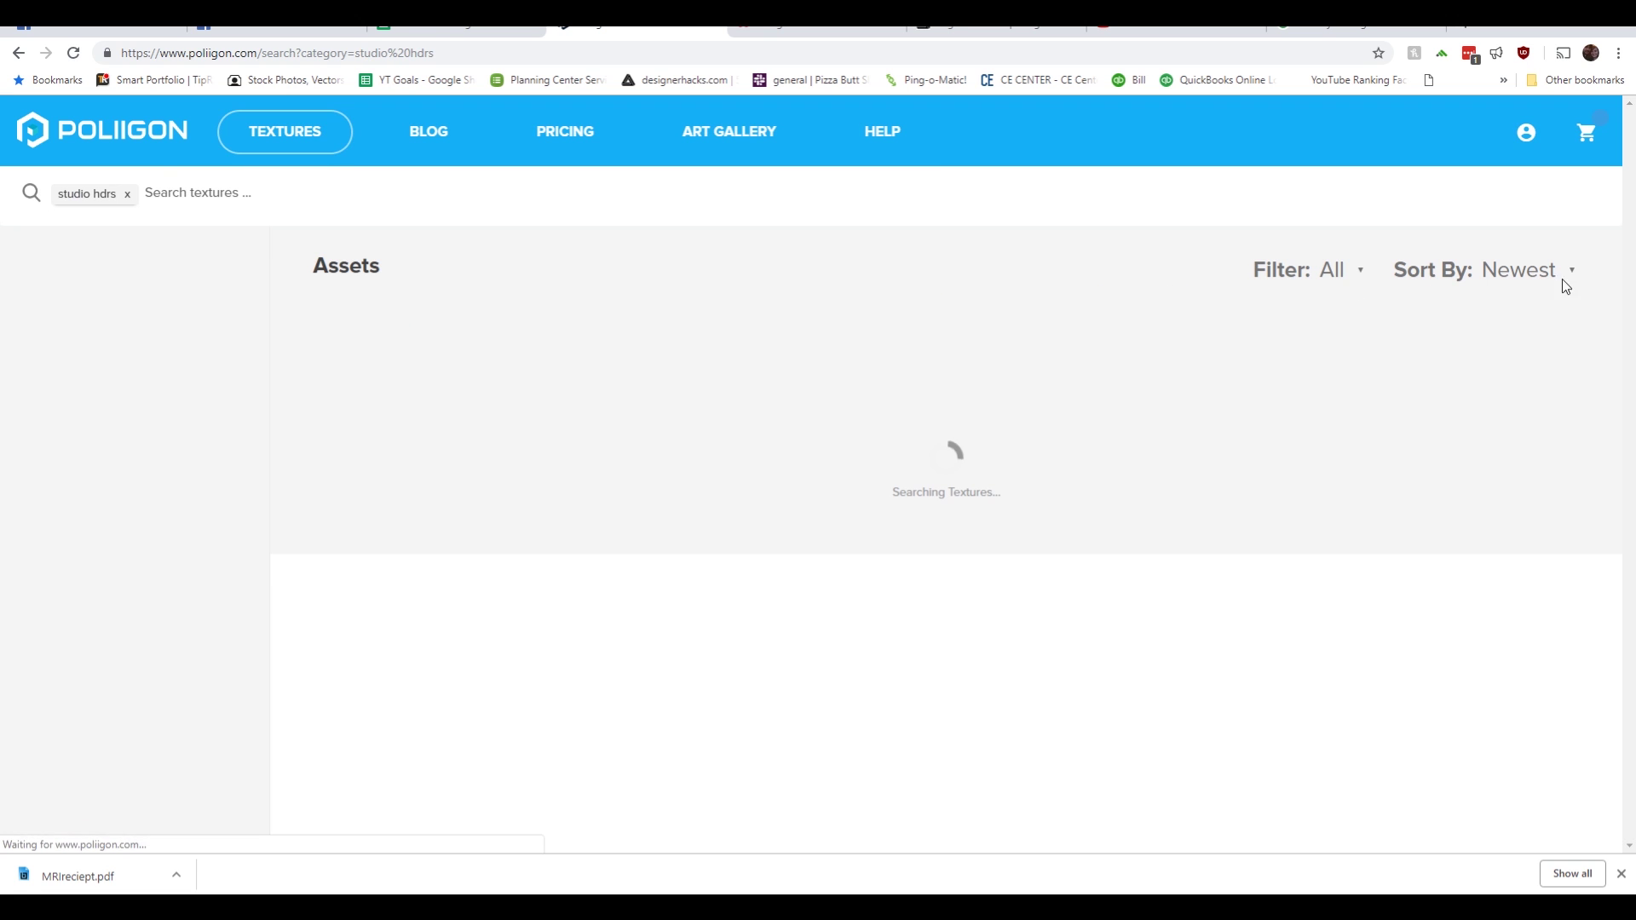